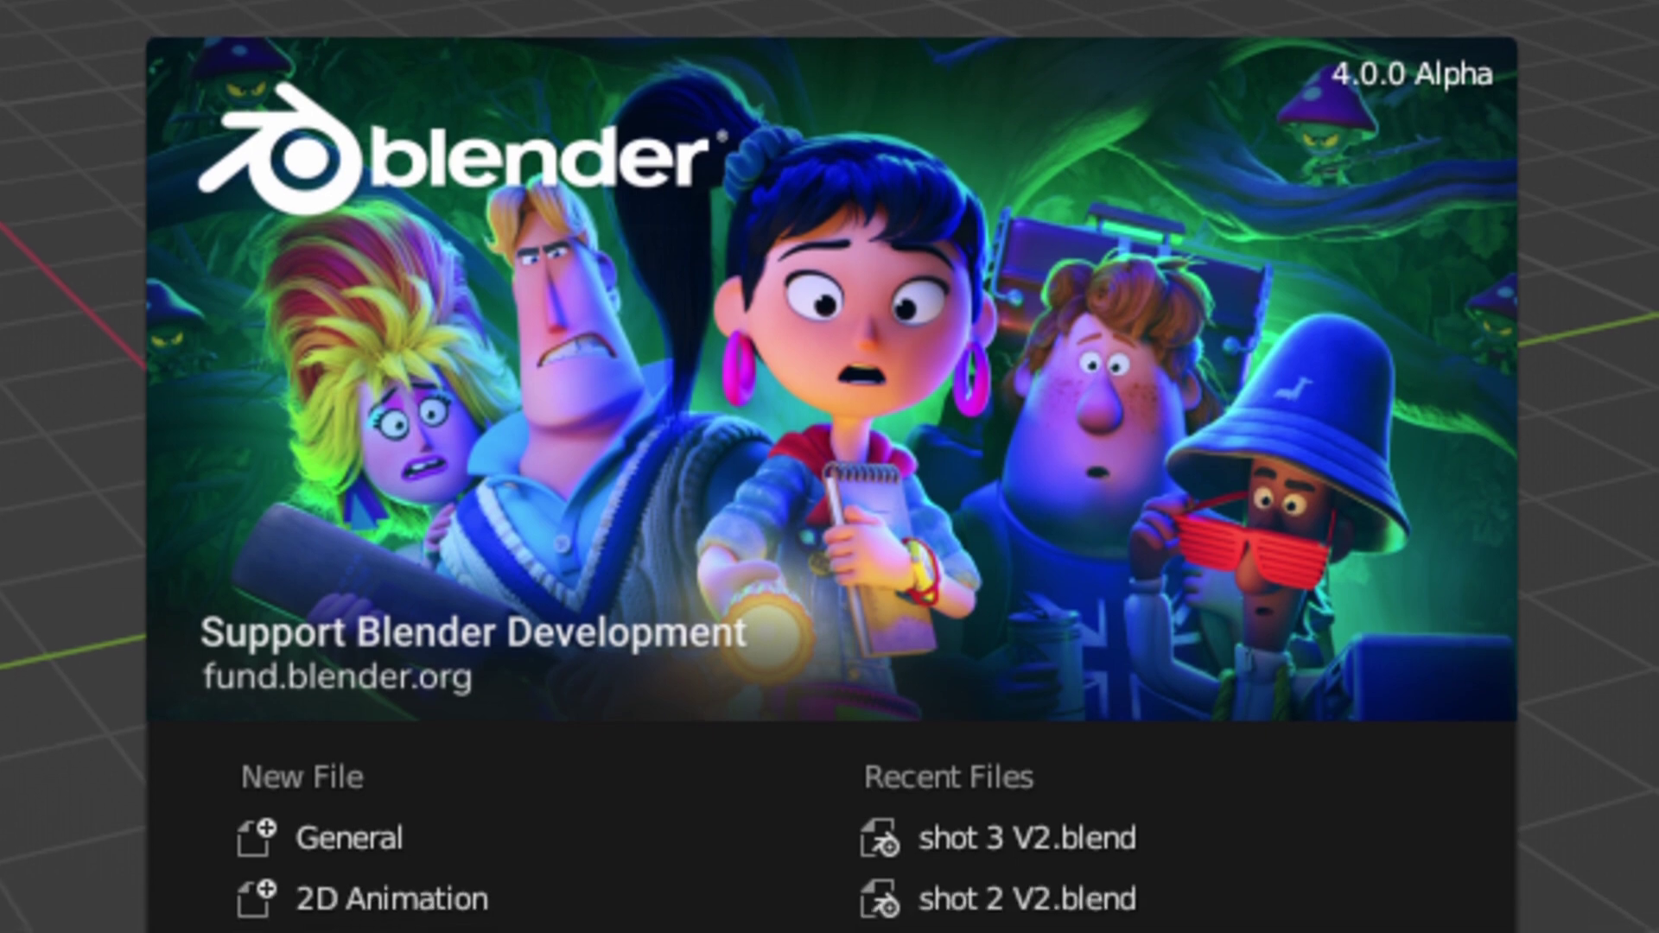
Step: Go to blender.org's experimental daily builds and pick the Blender 4.0.0 Alpha build
text(Blene)
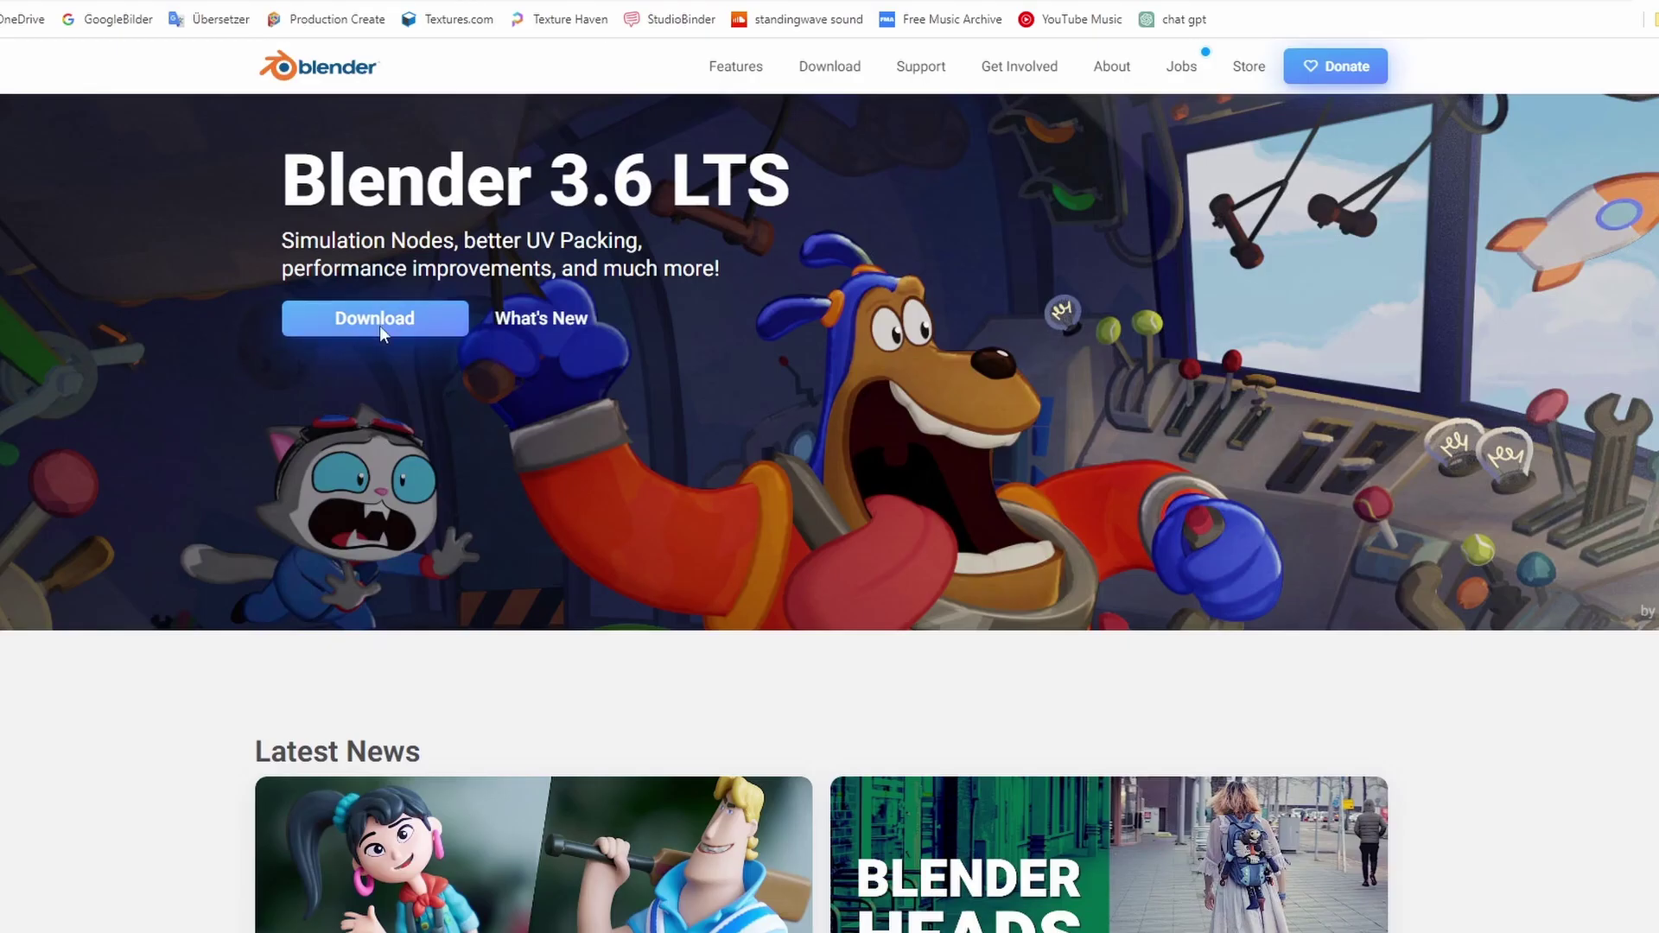
click(380, 326)
scroll(770, 443, down, 15)
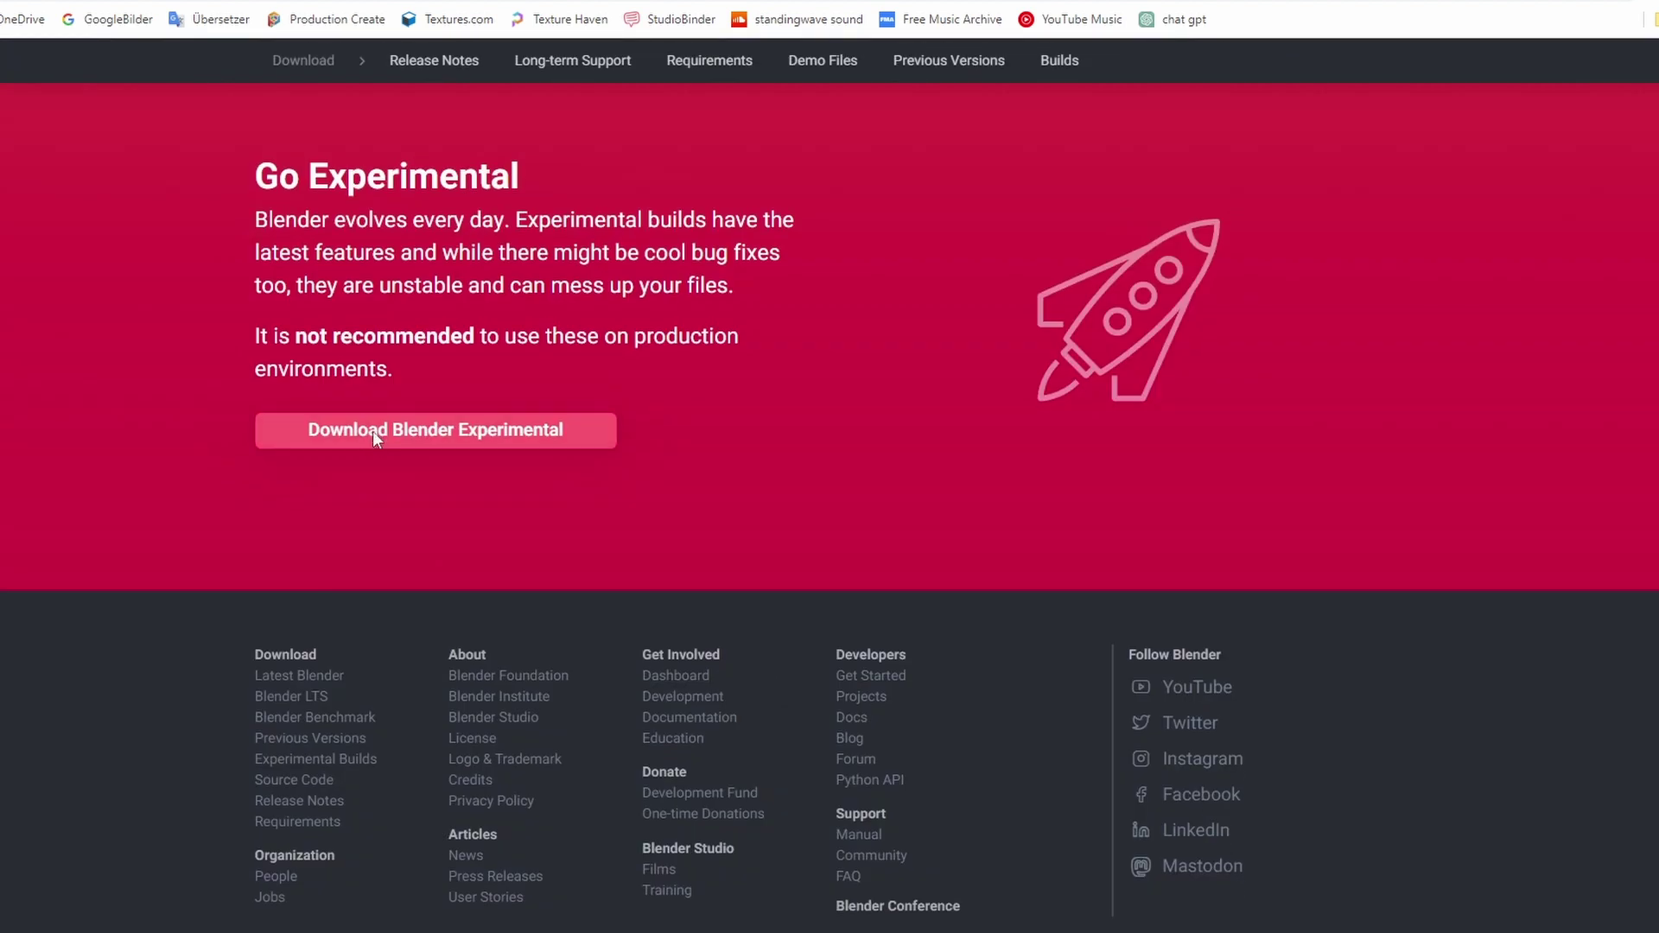
click(374, 432)
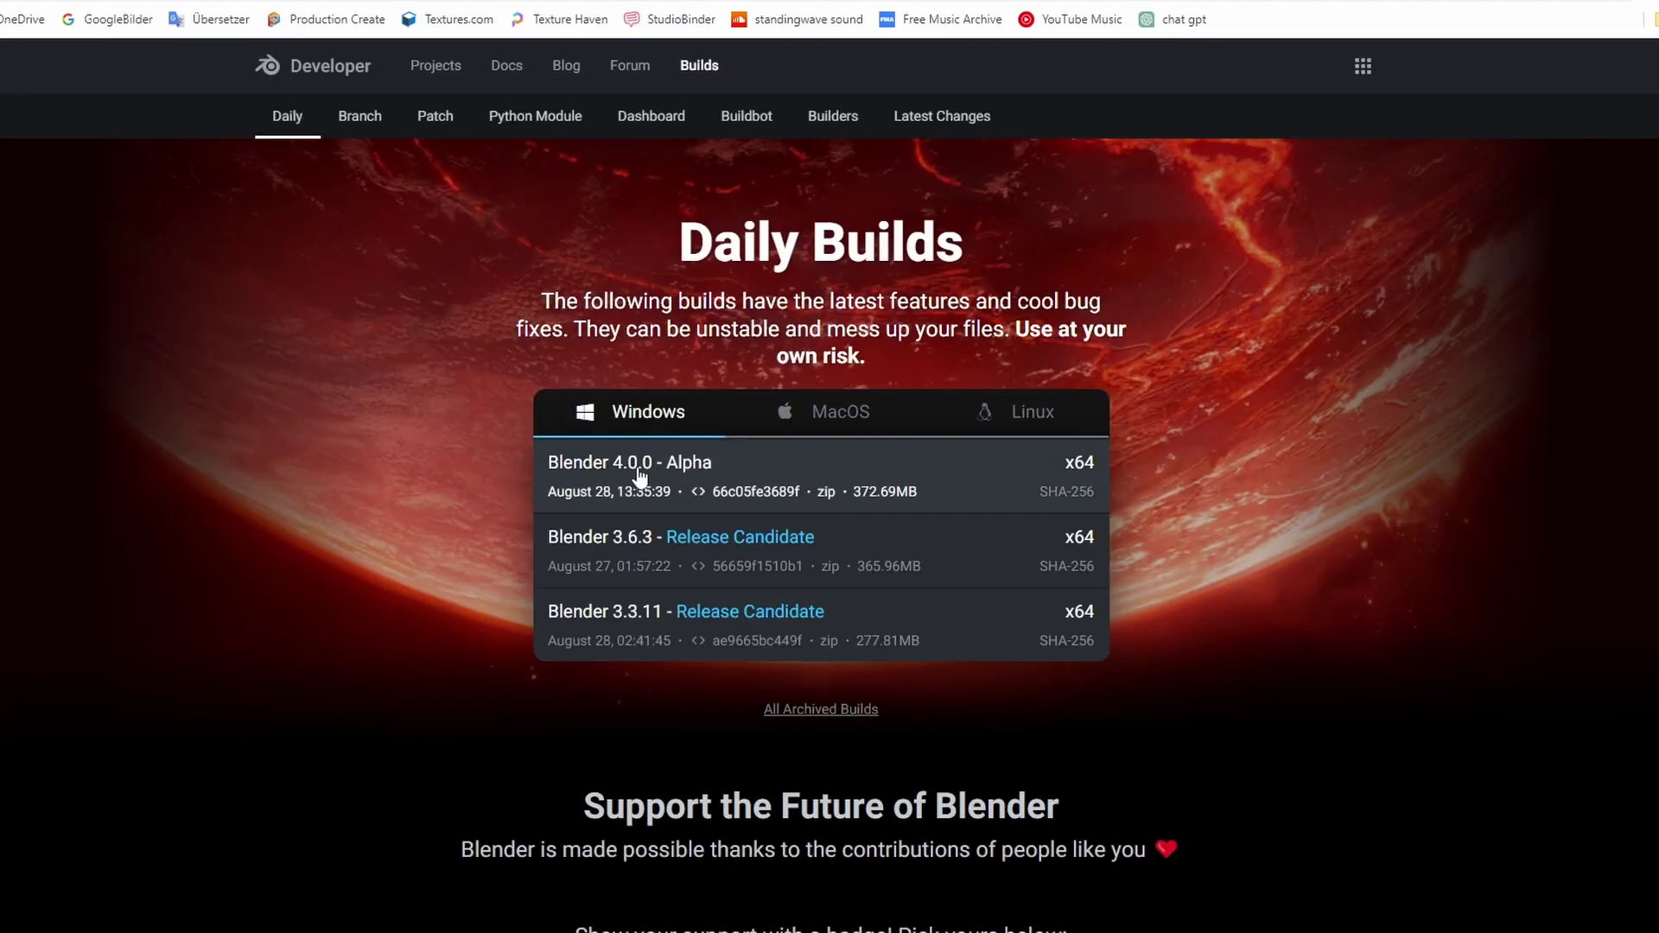
click(704, 473)
Step: Cancel the download and open the already-downloaded Blender 4.0.0 alpha folder to its program file
click(674, 451)
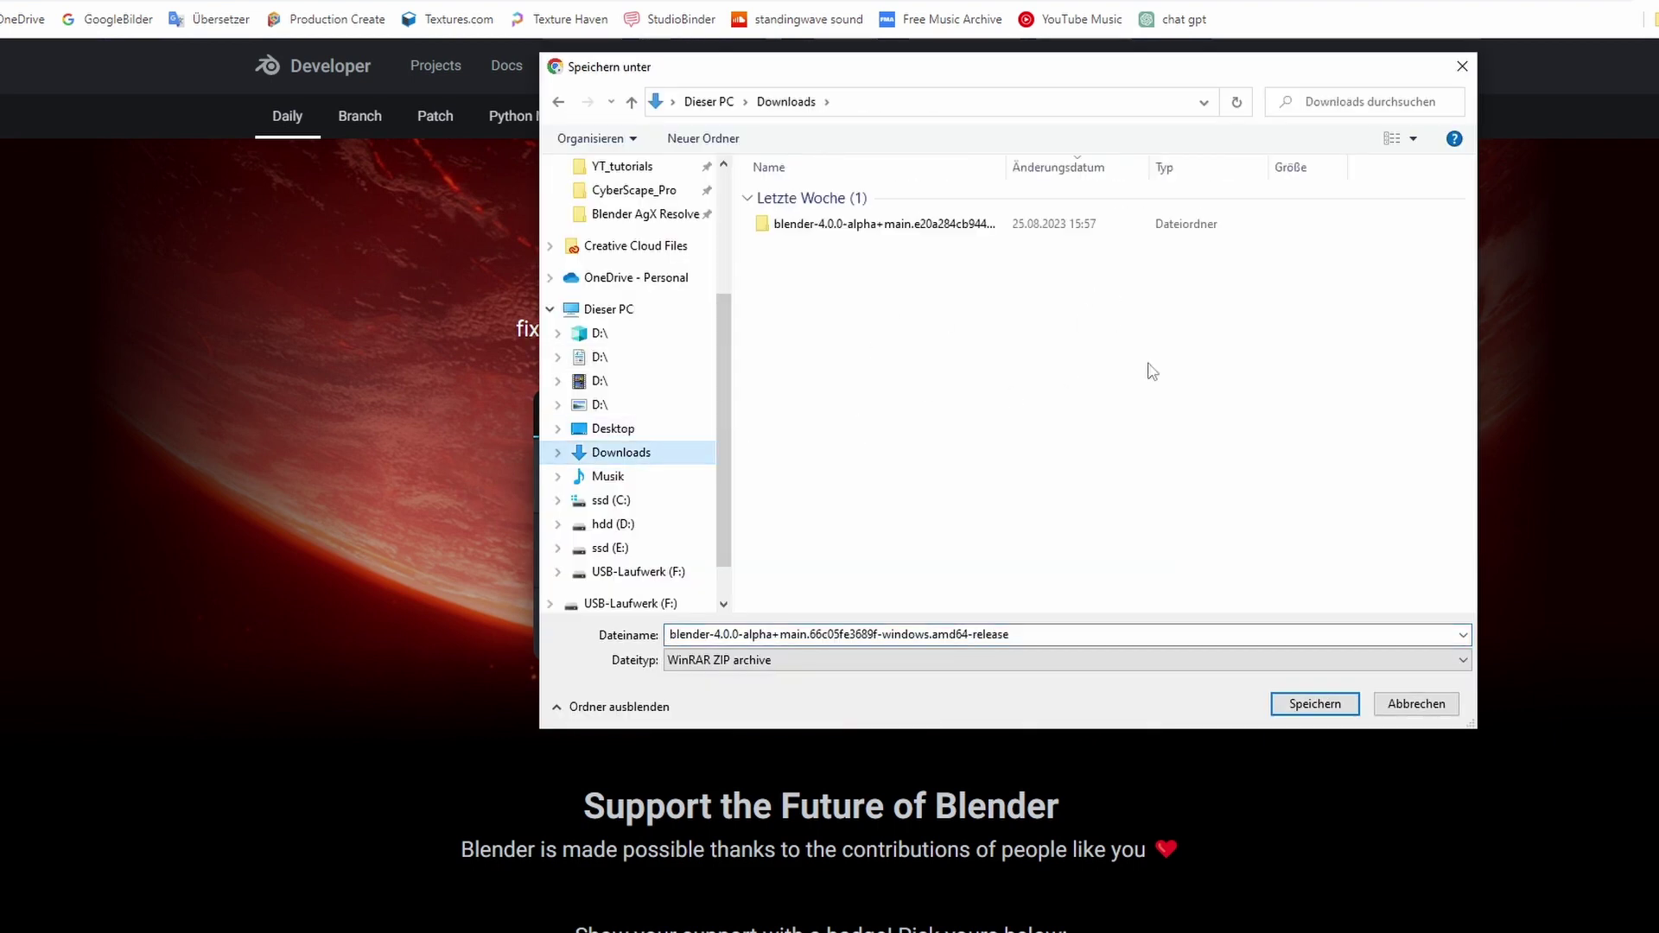
click(1417, 705)
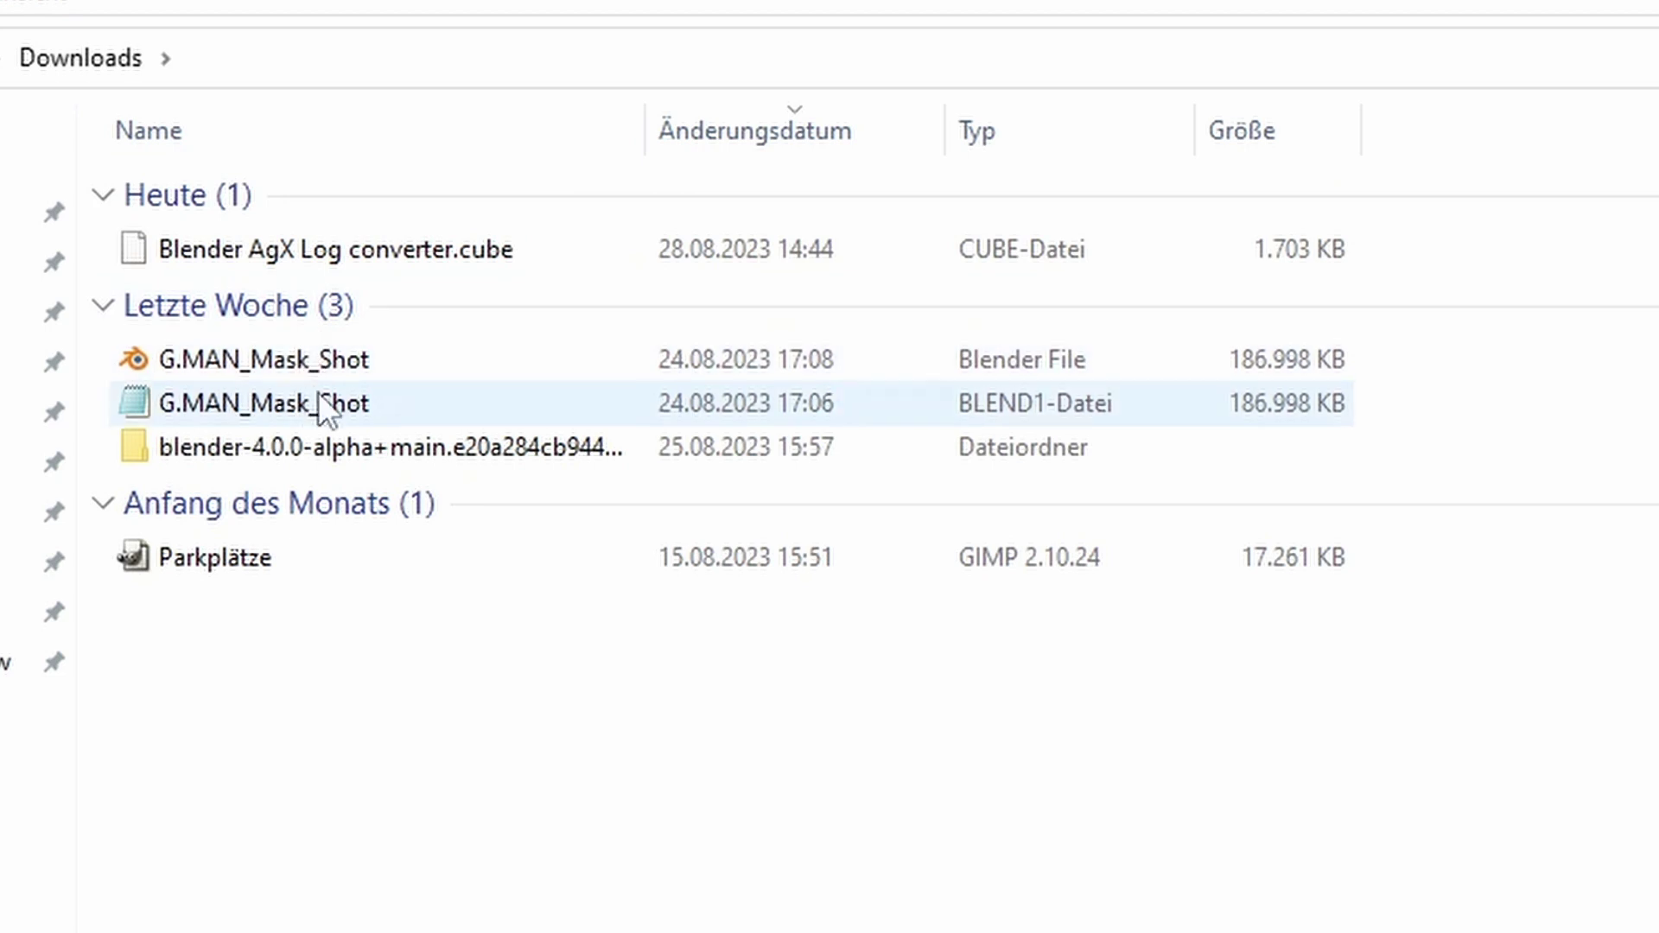
click(327, 441)
double_click(326, 447)
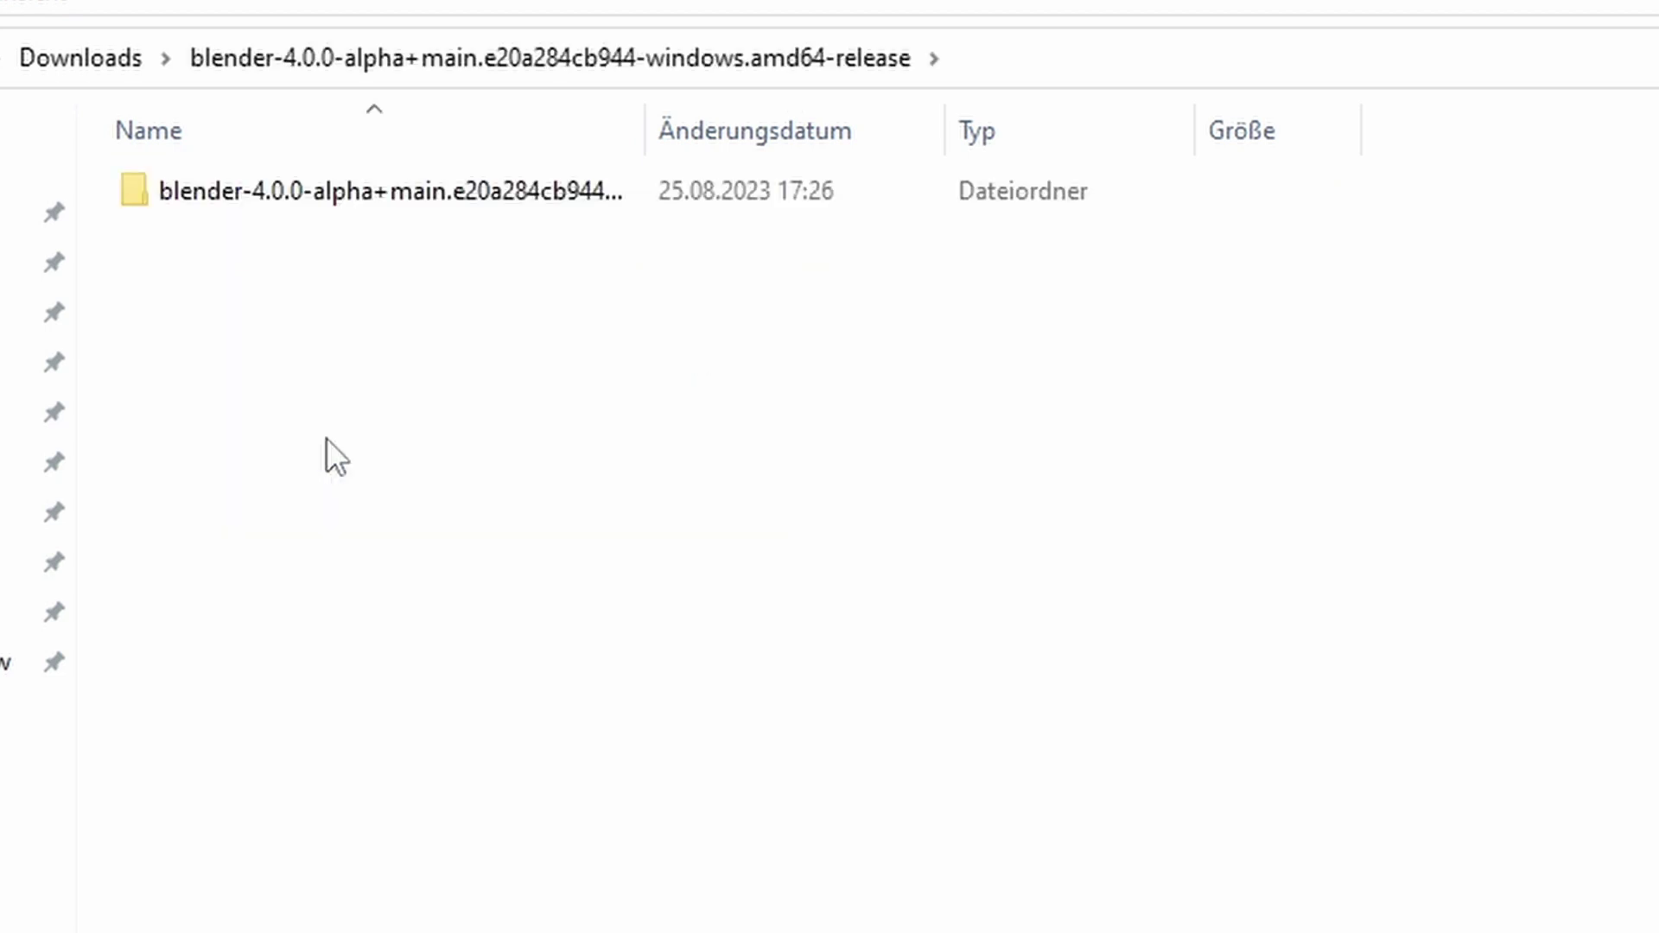
double_click(354, 190)
click(472, 377)
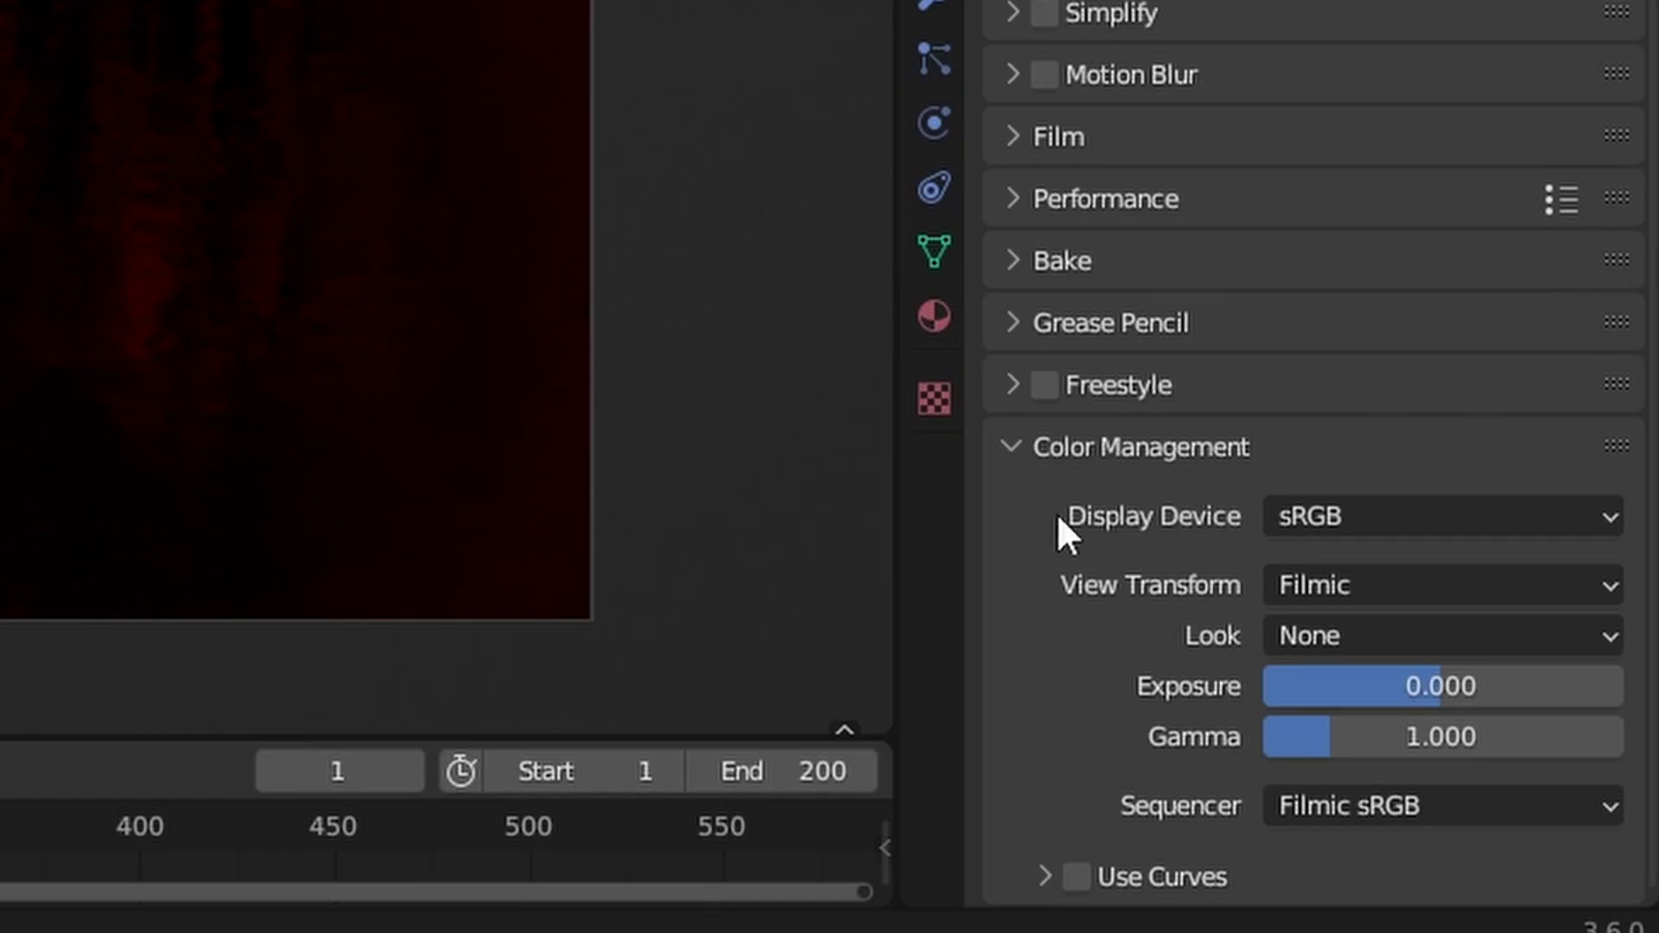
Step: In Render Properties, expand Color Management and choose AgX from the View Transform list
click(1564, 741)
click(1108, 491)
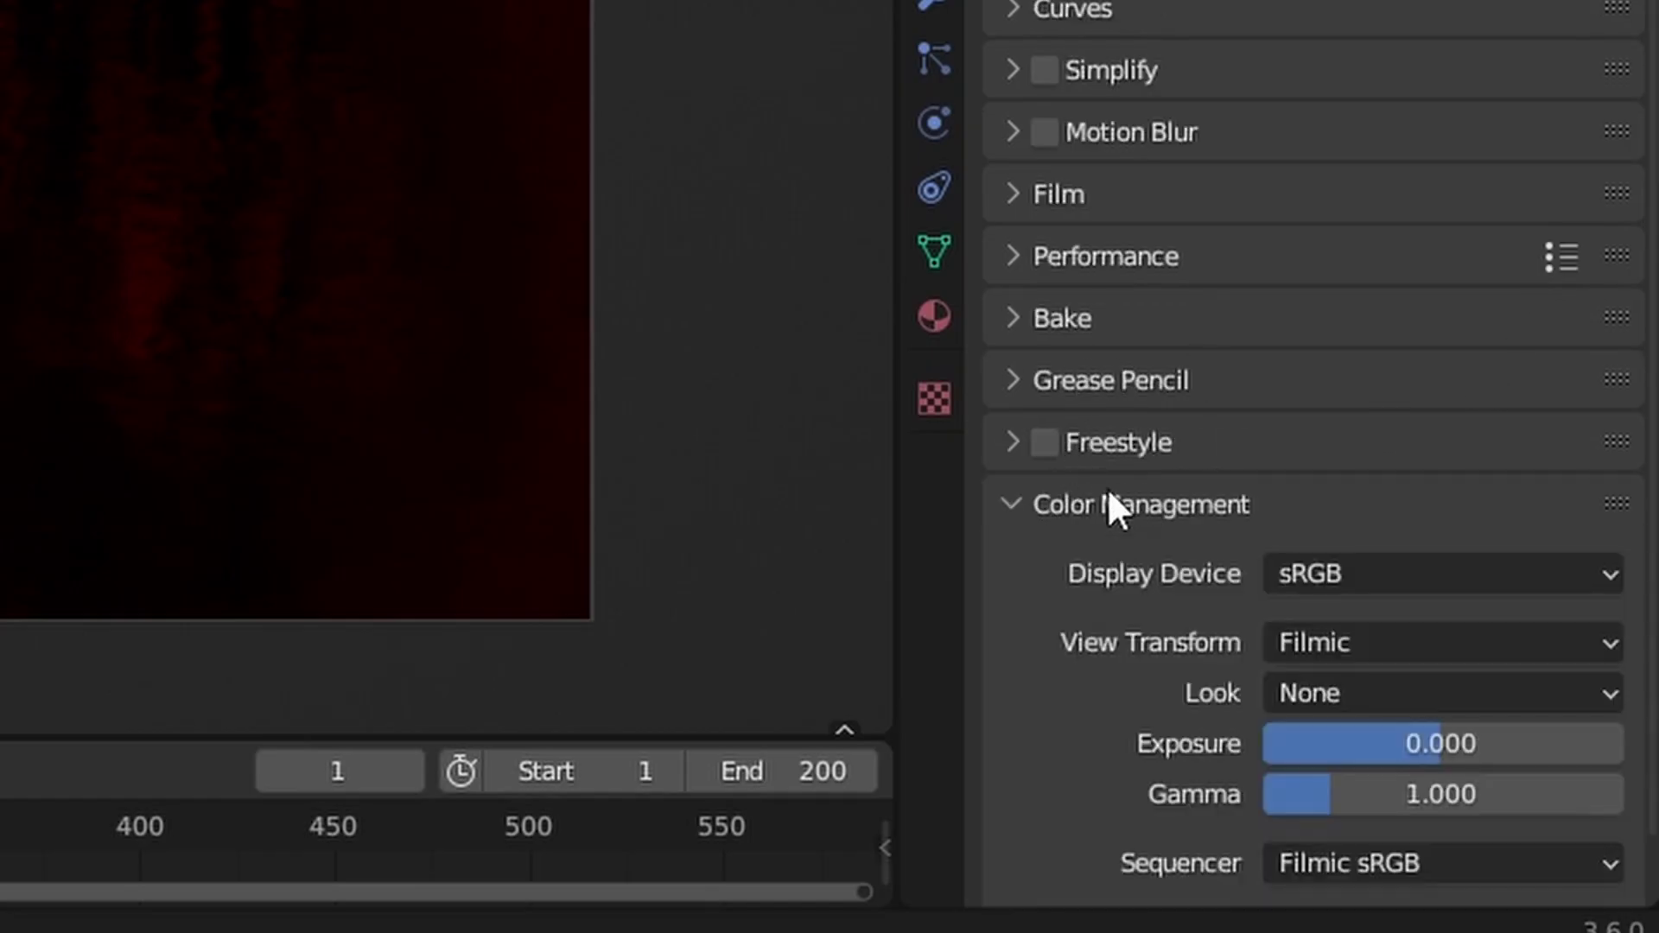
scroll(1109, 491, down, 1)
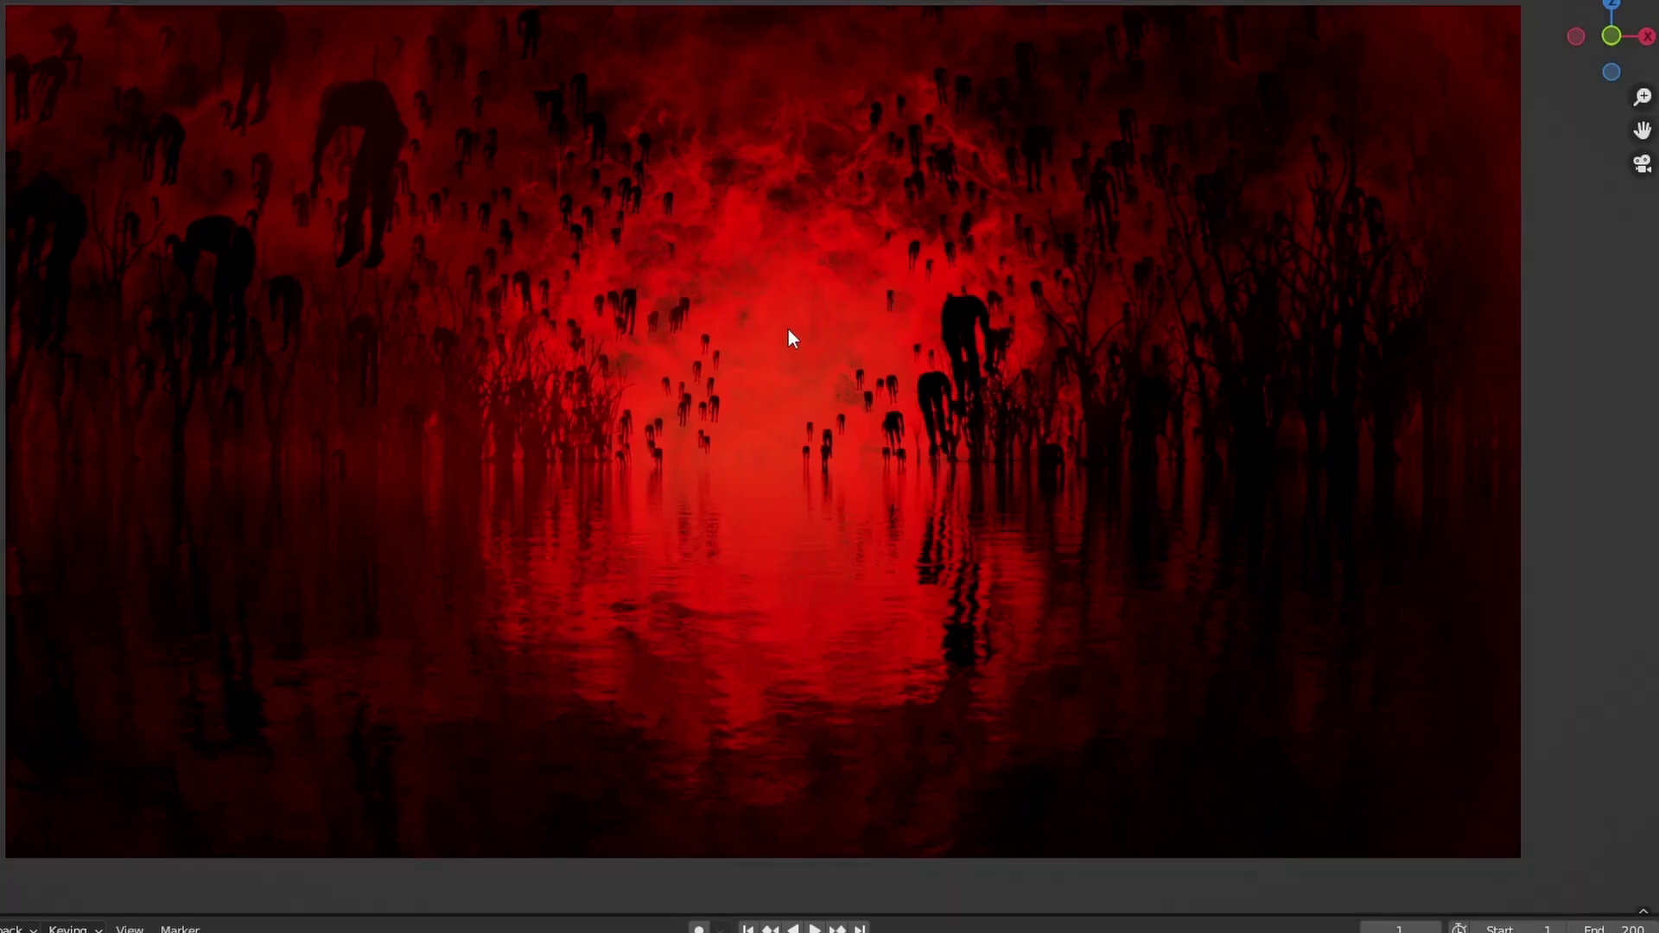
scroll(788, 329, up, 3)
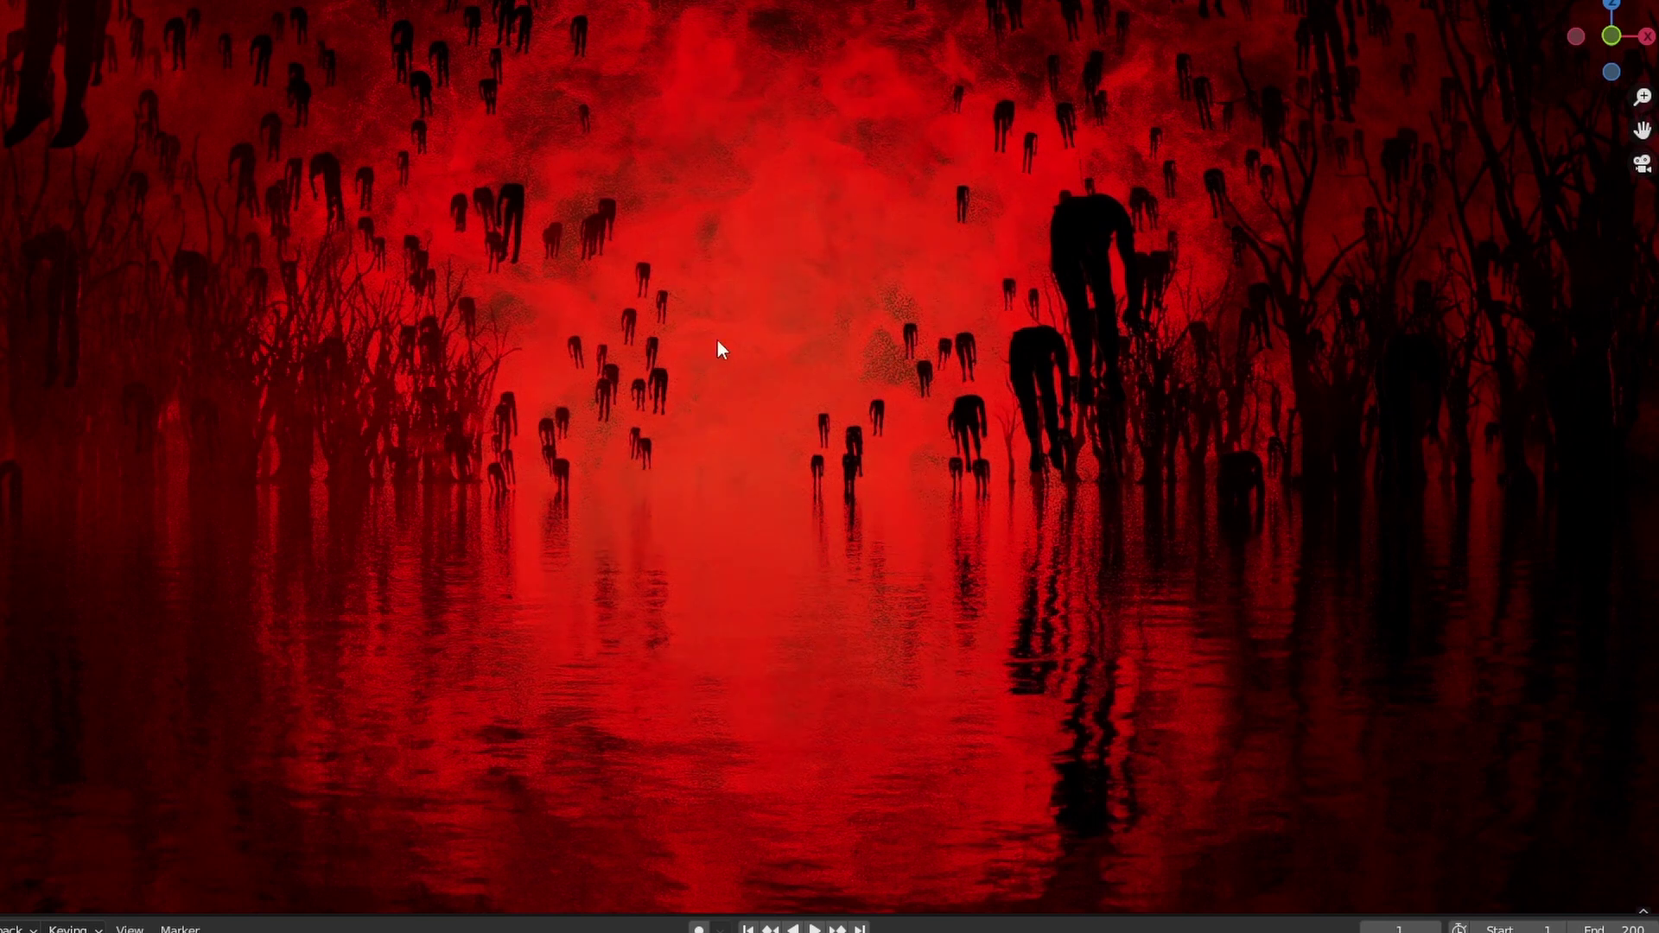
scroll(770, 294, down, 2)
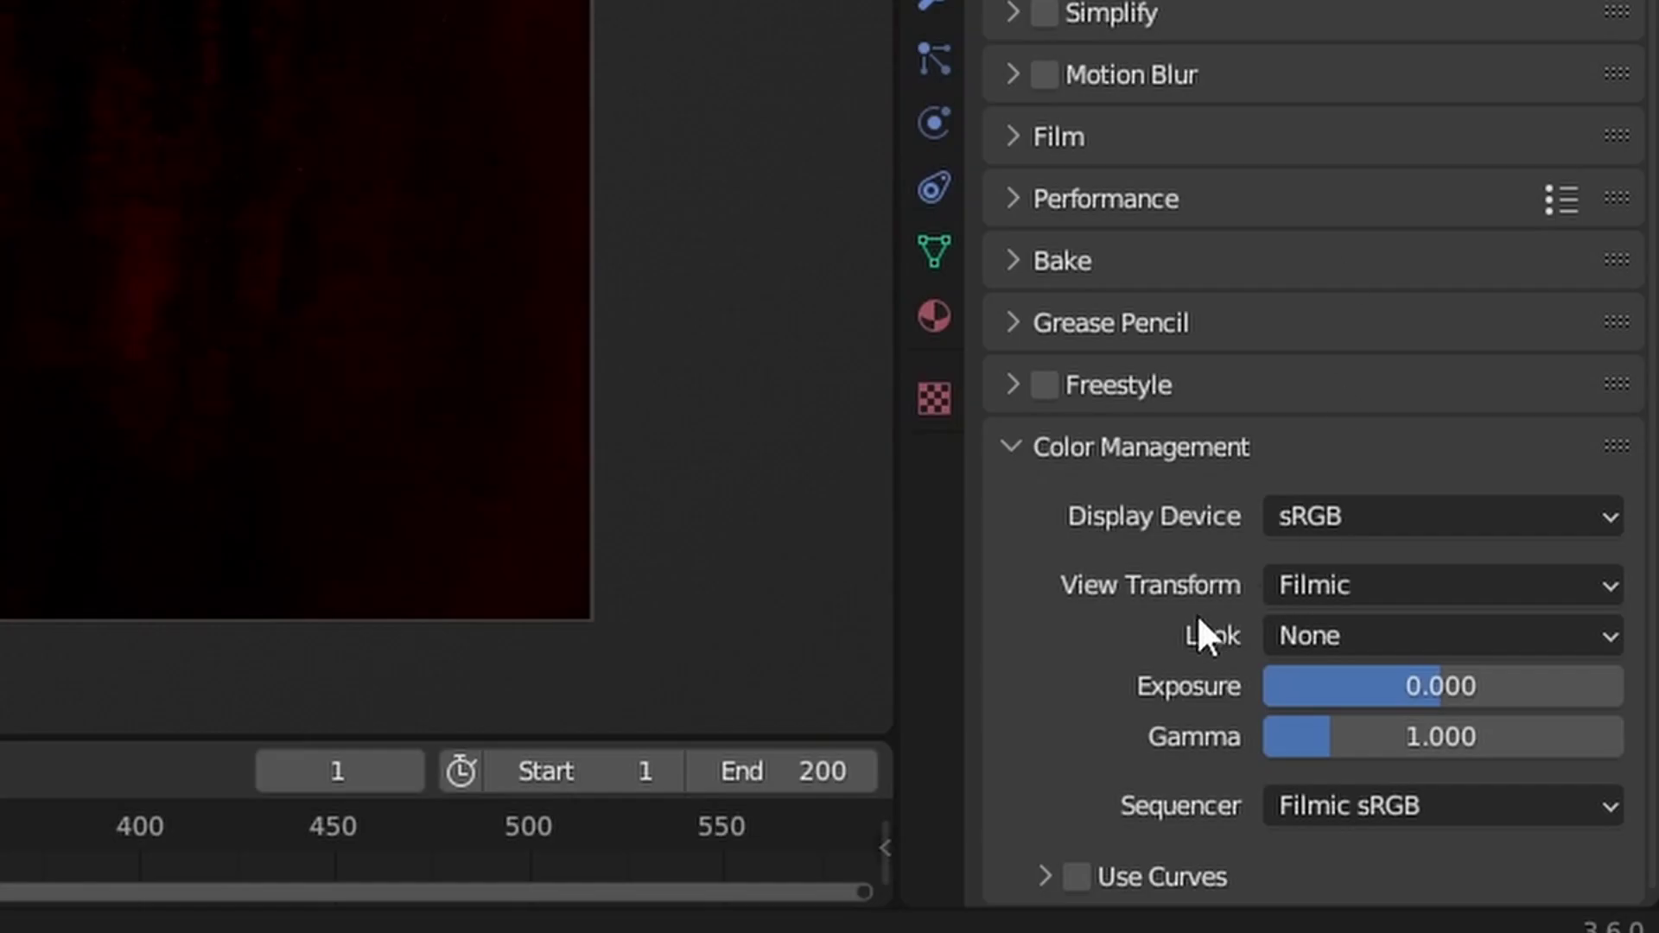
click(1387, 584)
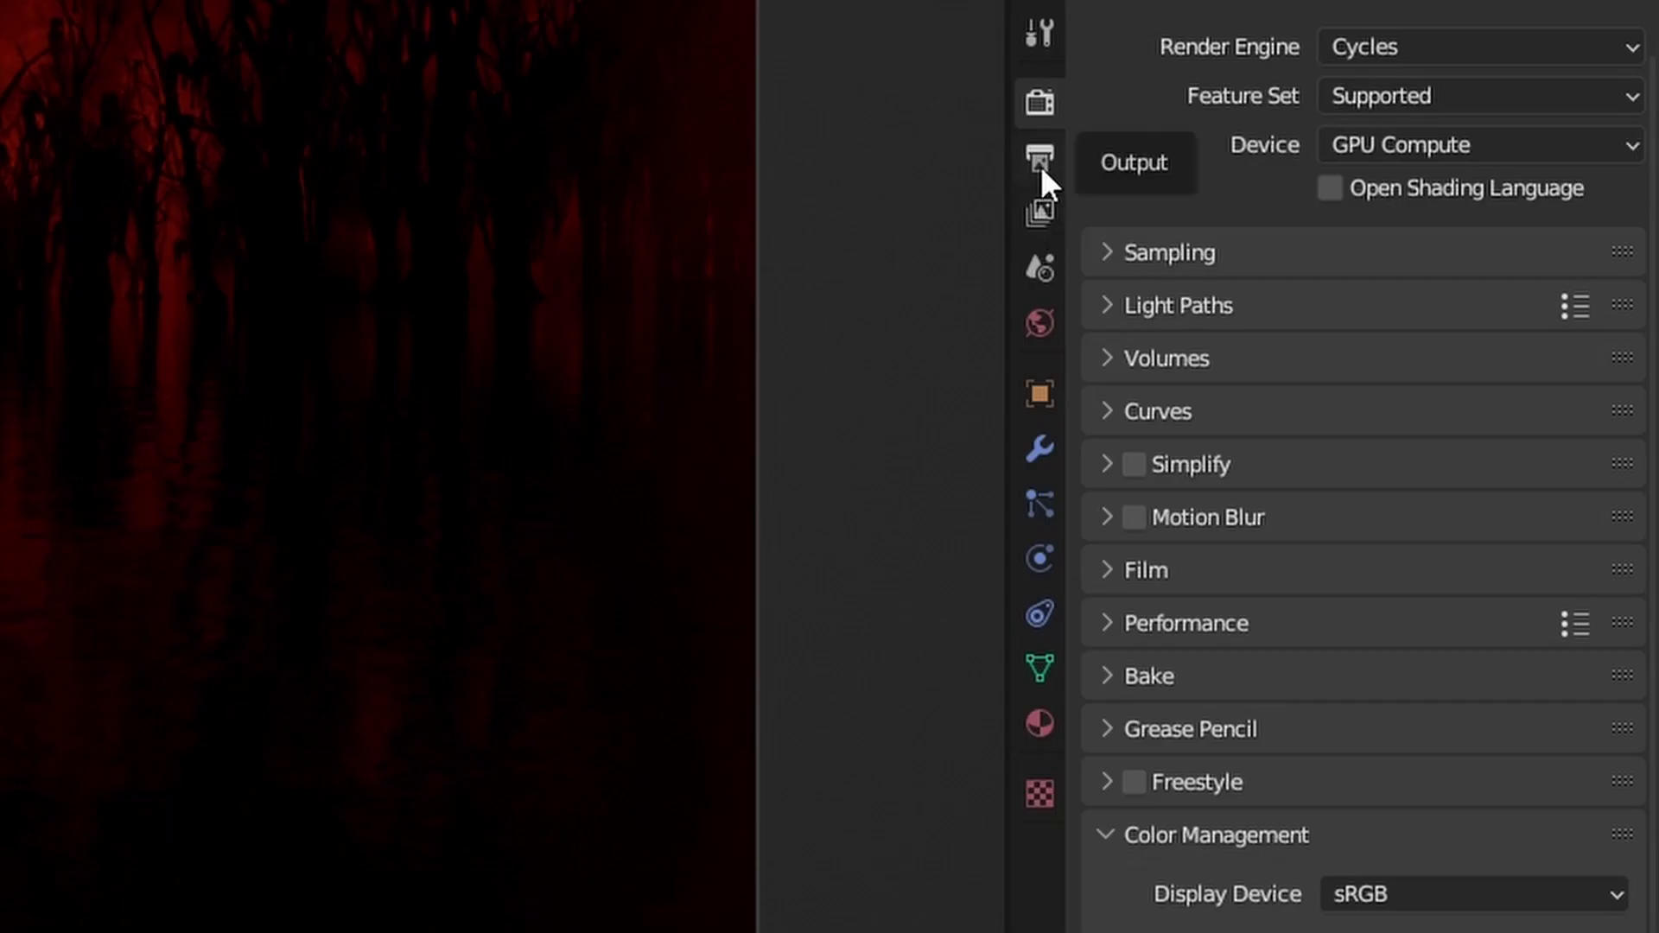
Step: Keep OpenEXR output, set its Color Management to Override, and choose the AgX Log colour space
click(1040, 165)
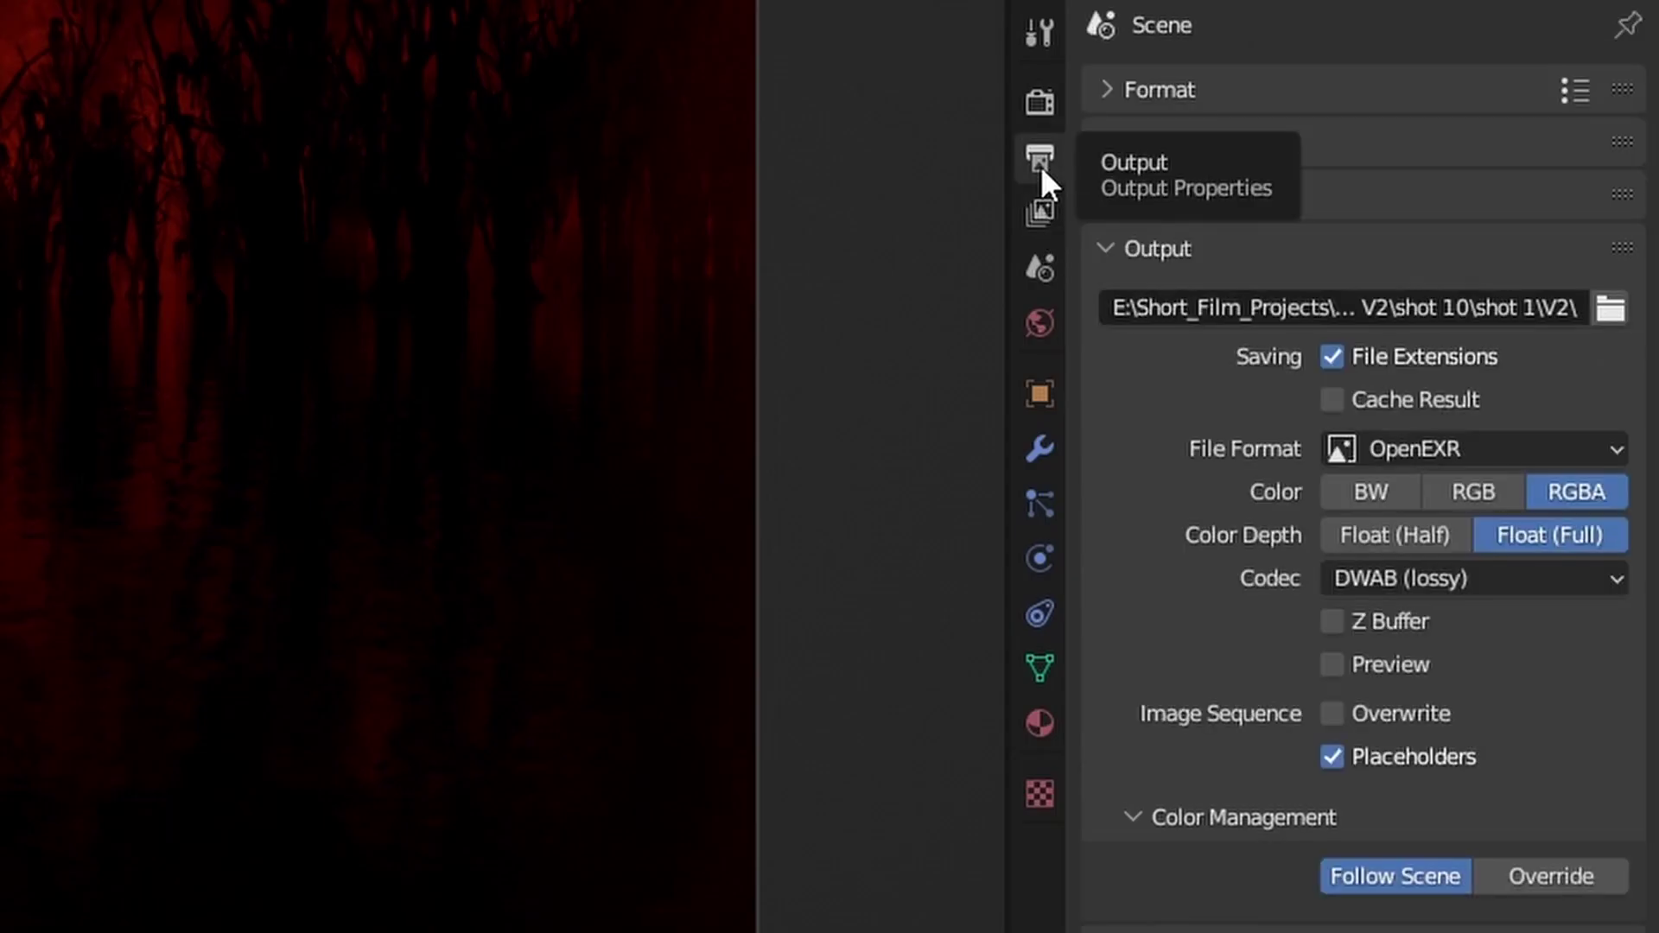
click(1427, 453)
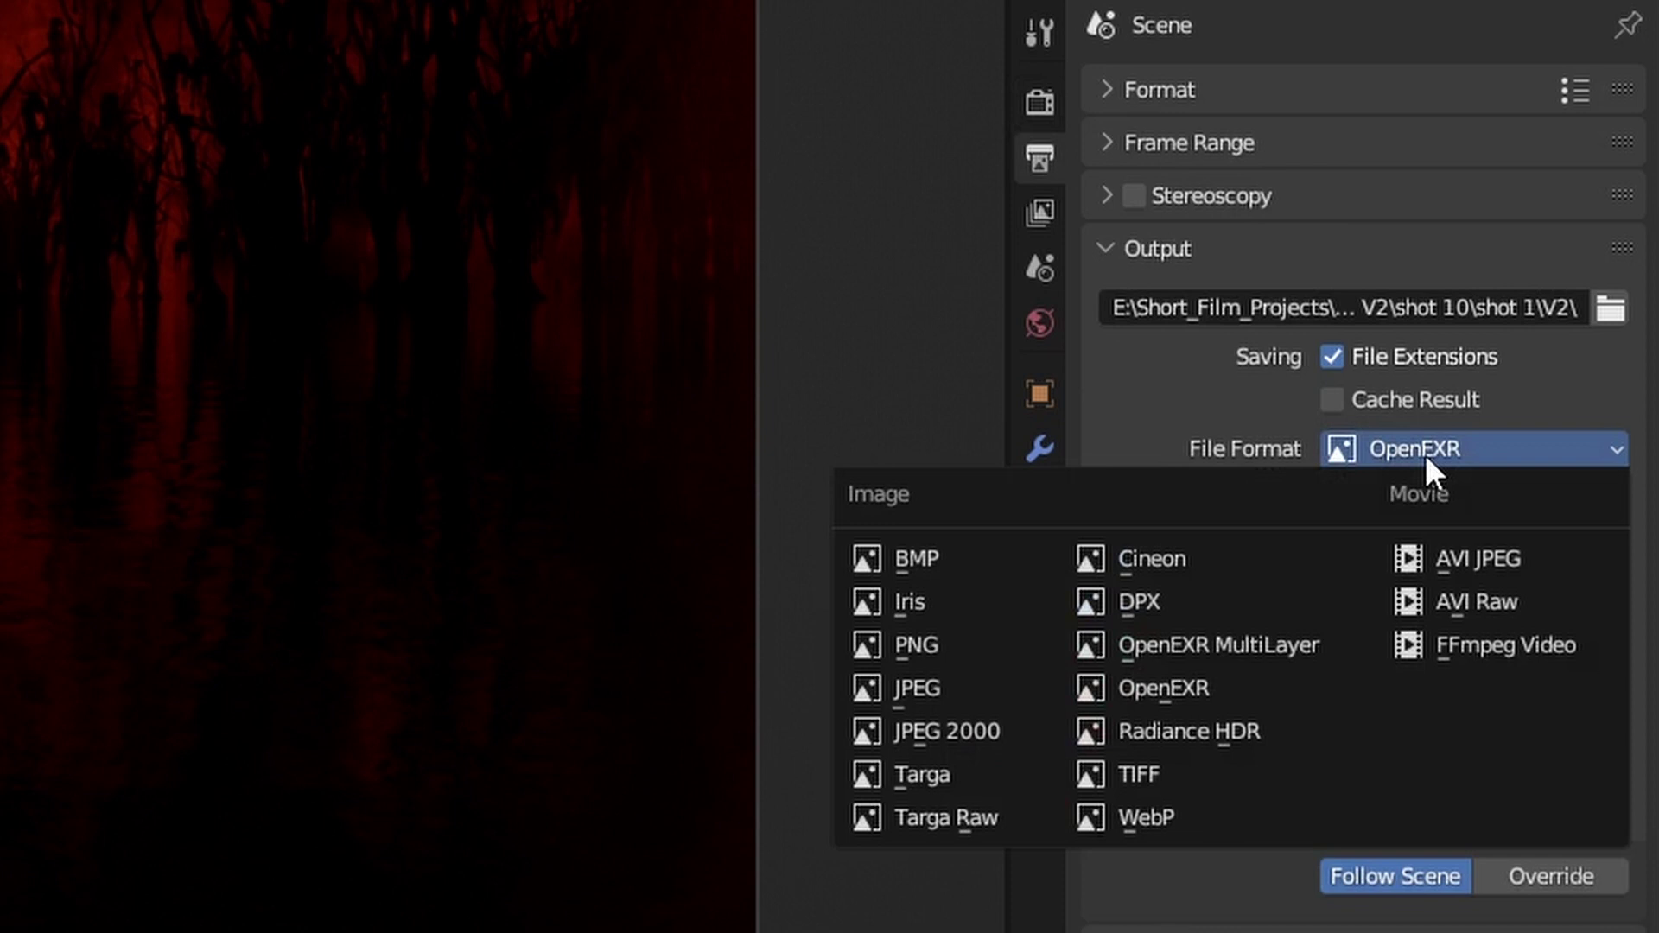
click(1424, 454)
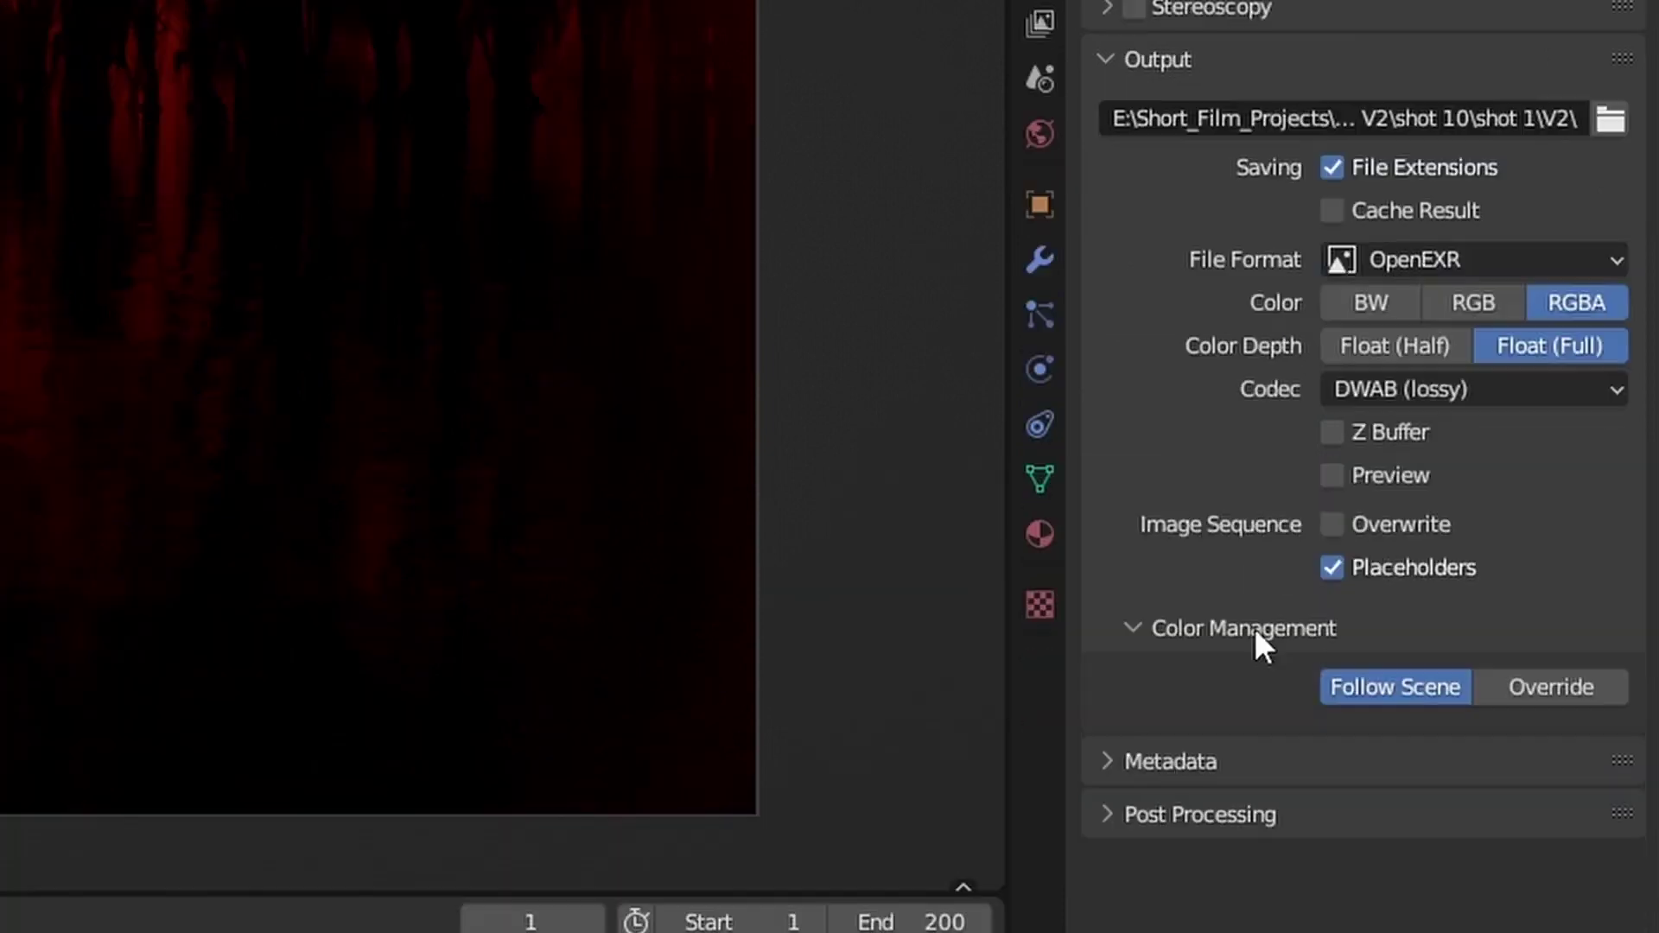
click(1557, 685)
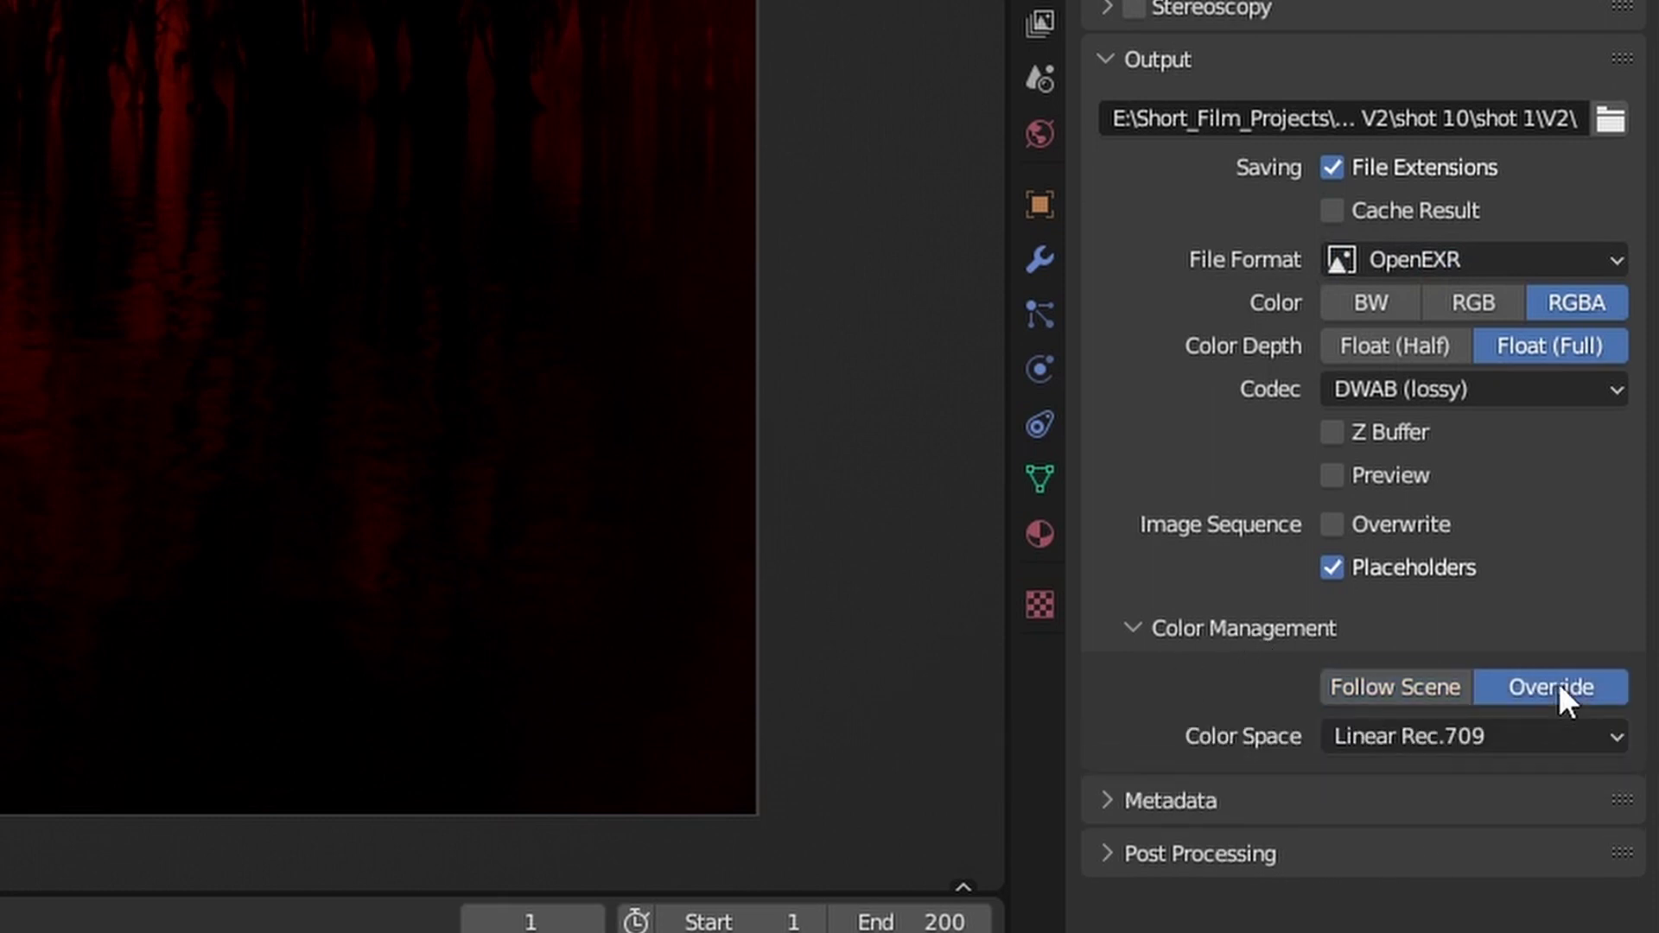
click(1448, 739)
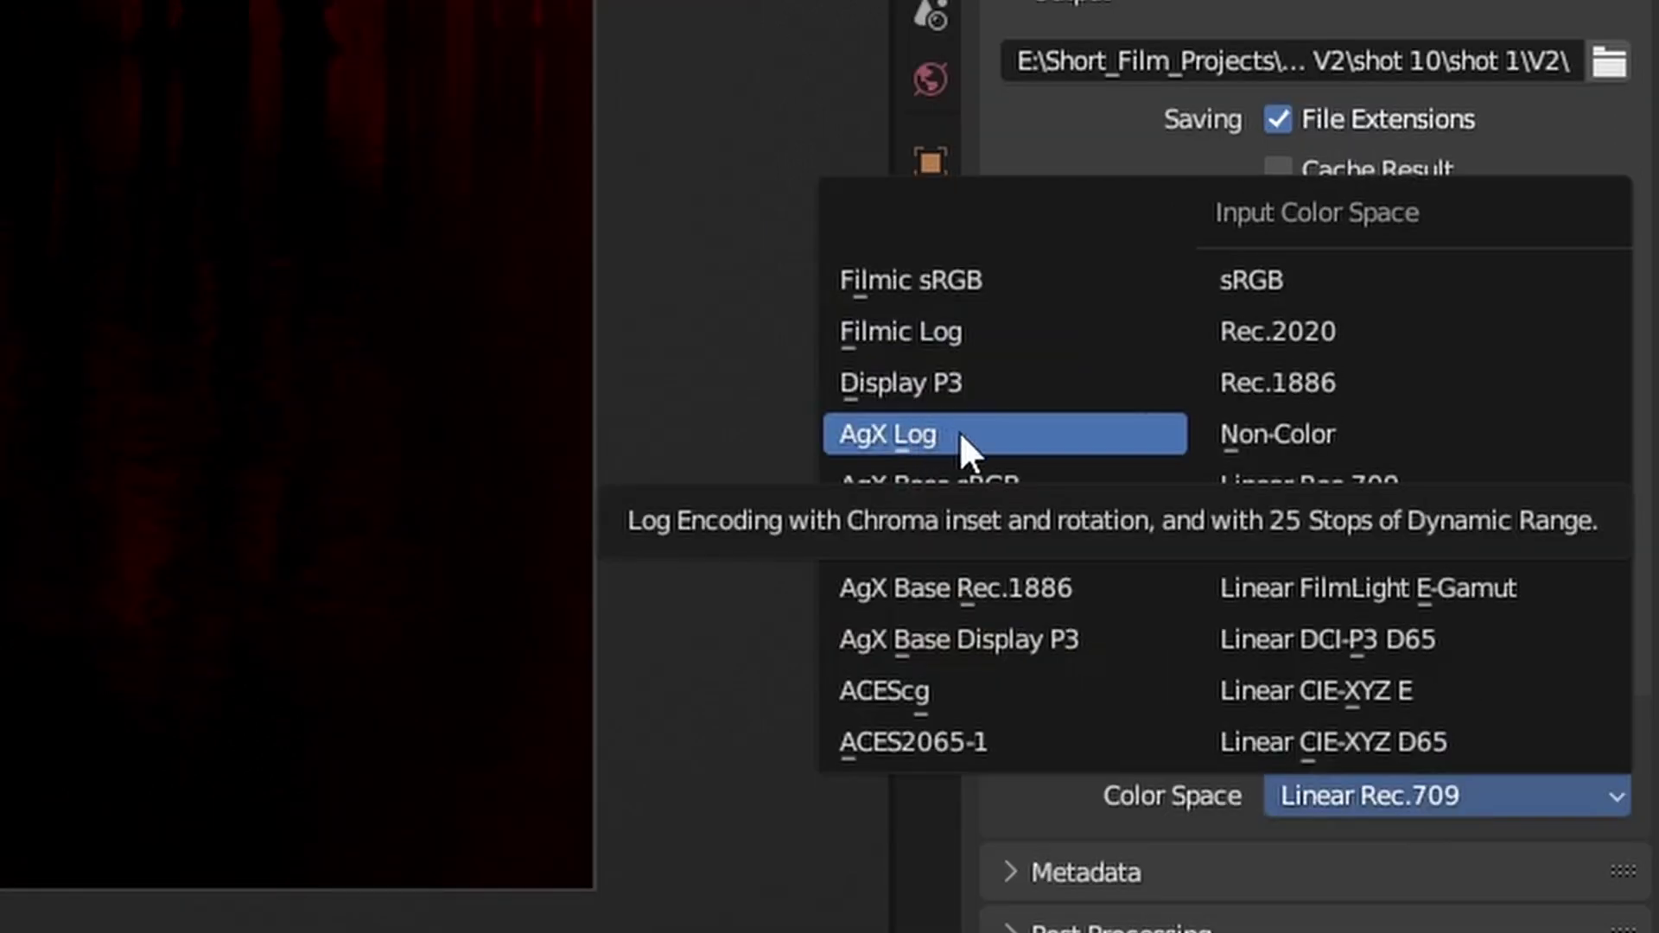
click(959, 432)
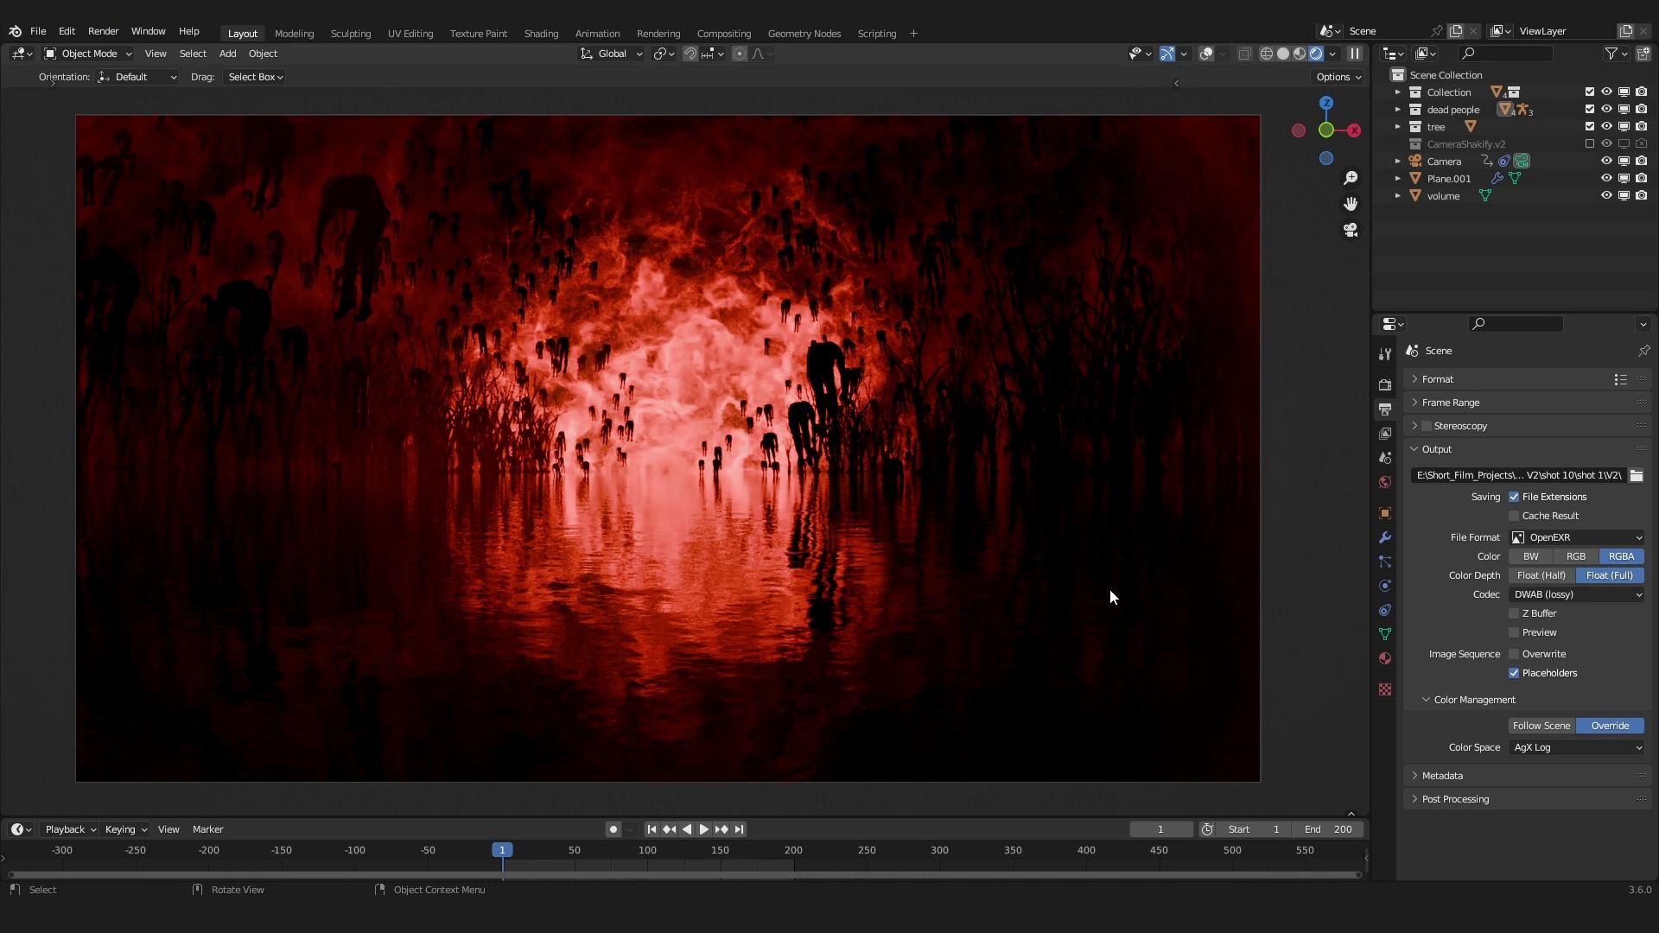
click(1385, 385)
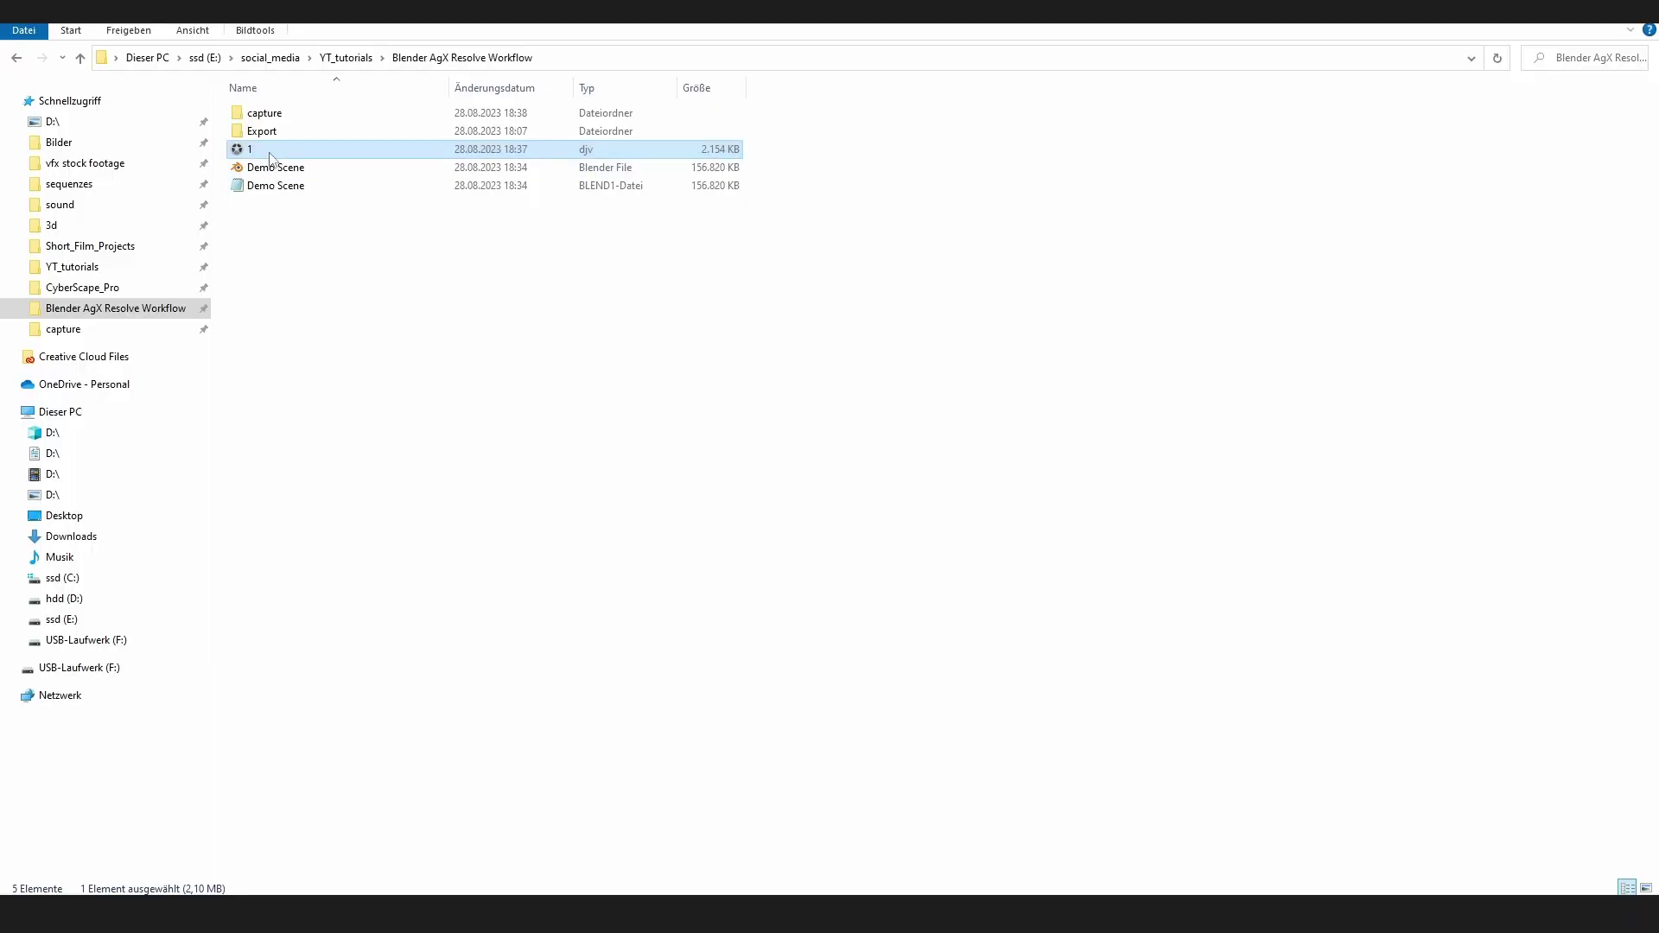
Step: Drag 1.exr from File Explorer onto the Video 1 track
drag(250, 150, 463, 752)
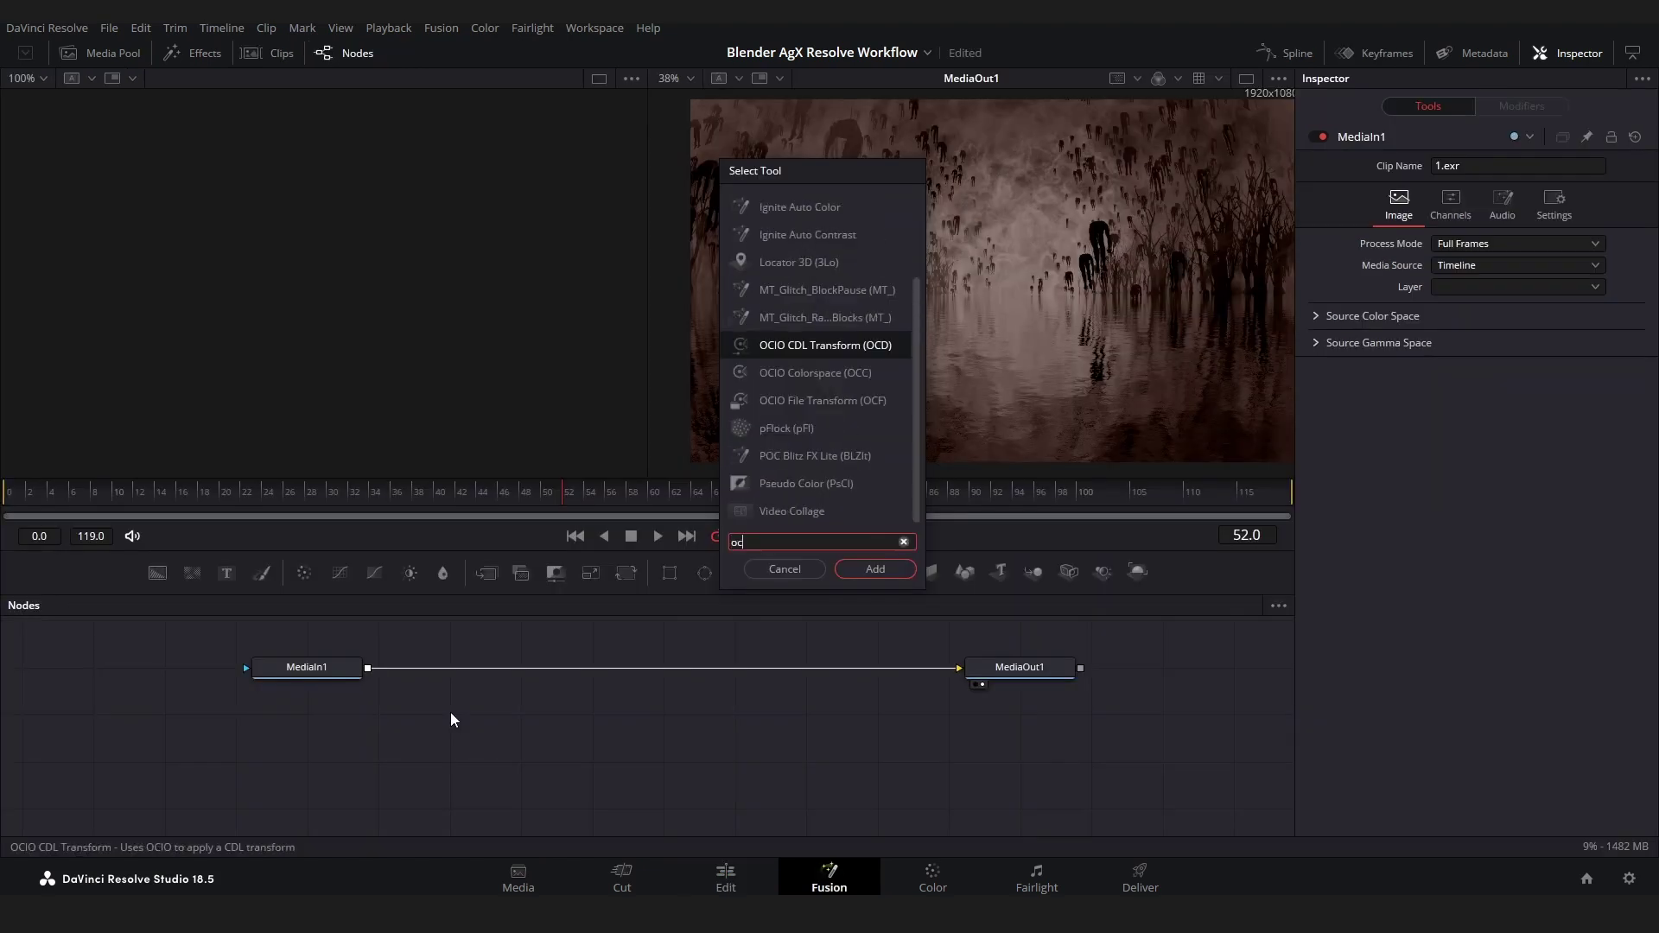
Step: Add an OCIOColorspace node in Fusion and load Blender's config.ocio into it
text(OCIO Colorspace)
key(Return)
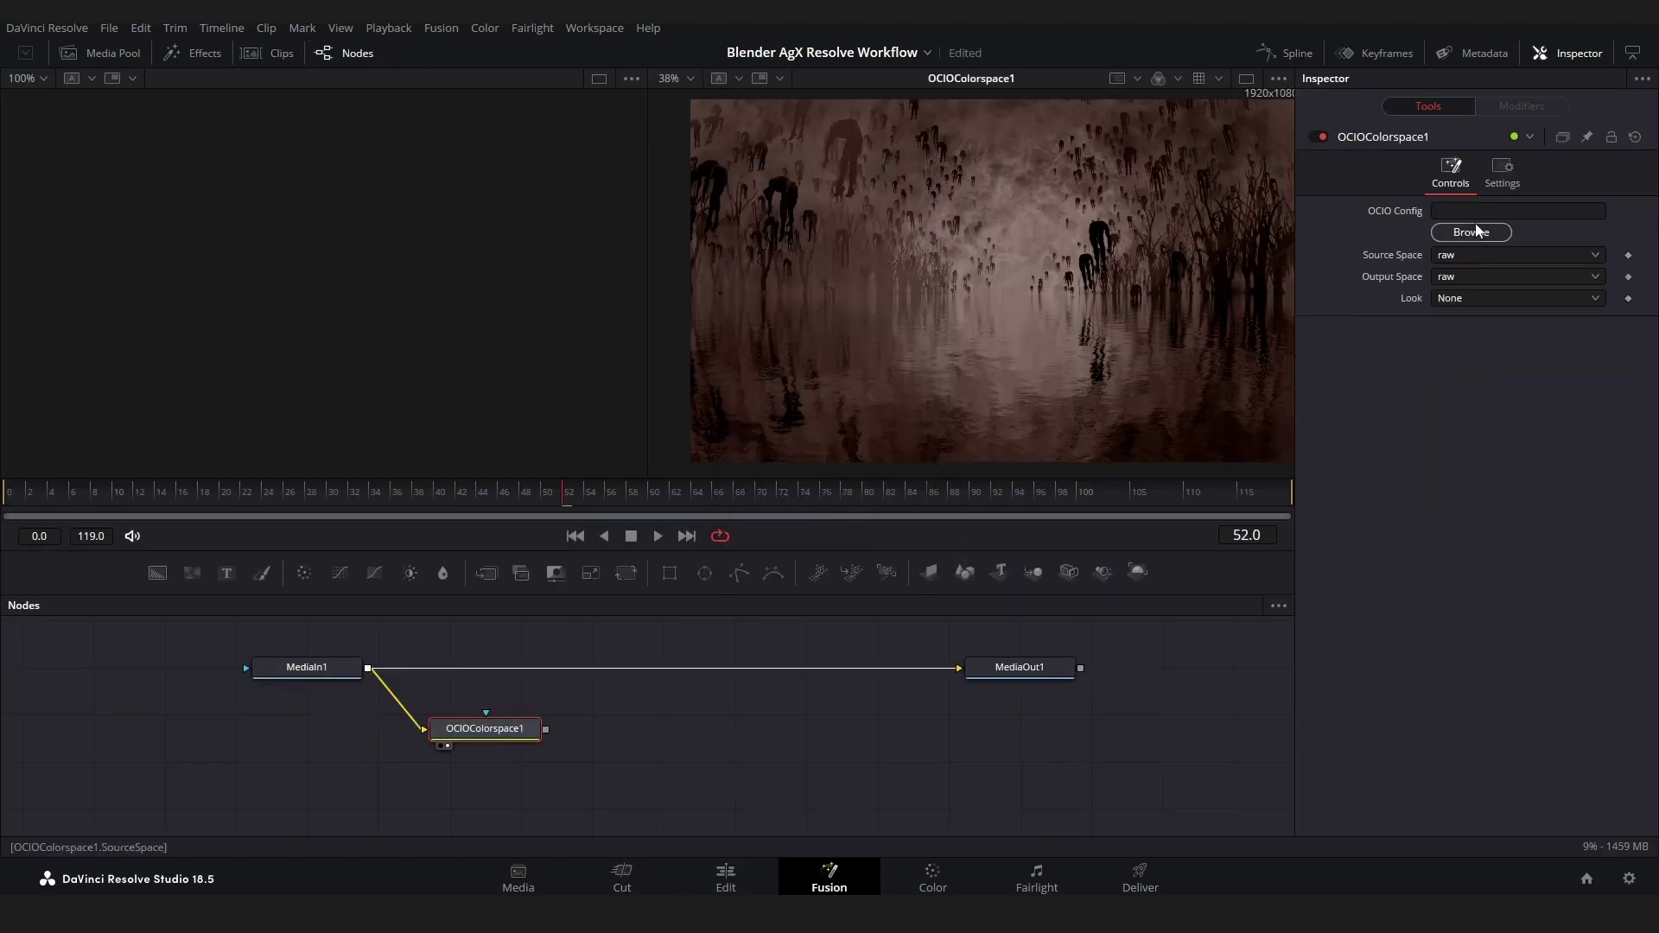
click(1475, 232)
click(278, 179)
click(669, 456)
Step: Set the node's Source Space to AgX Log and Output Space to AgX Base sRGB
click(1464, 254)
click(1475, 469)
click(1460, 277)
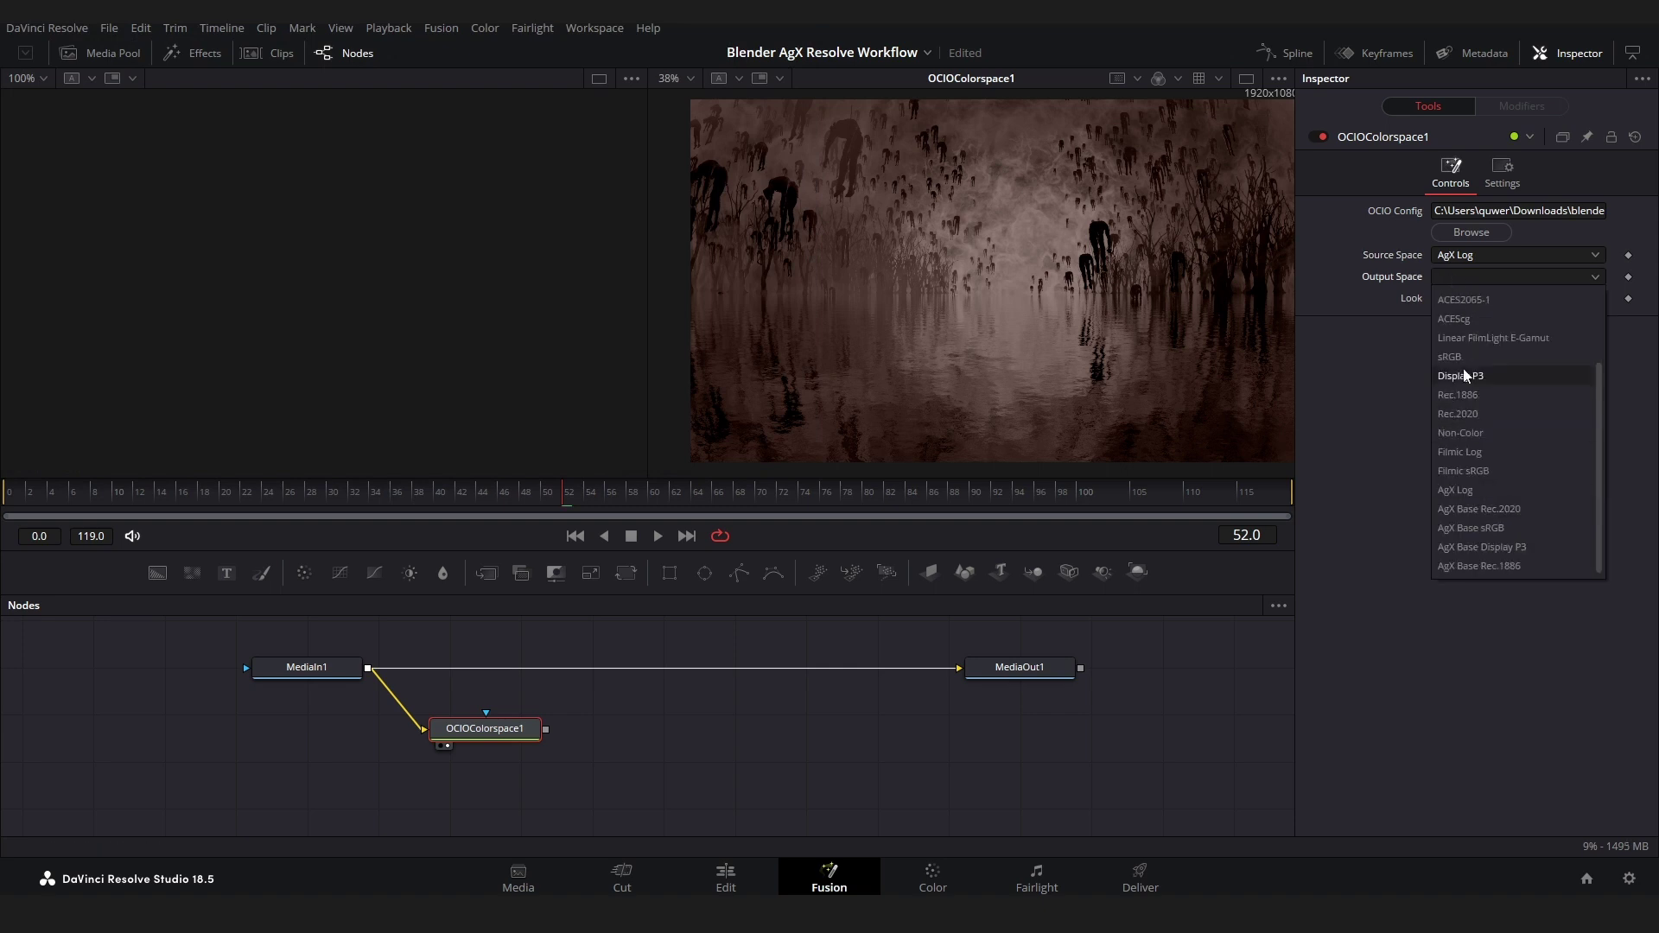
click(1462, 356)
click(1512, 277)
click(1470, 527)
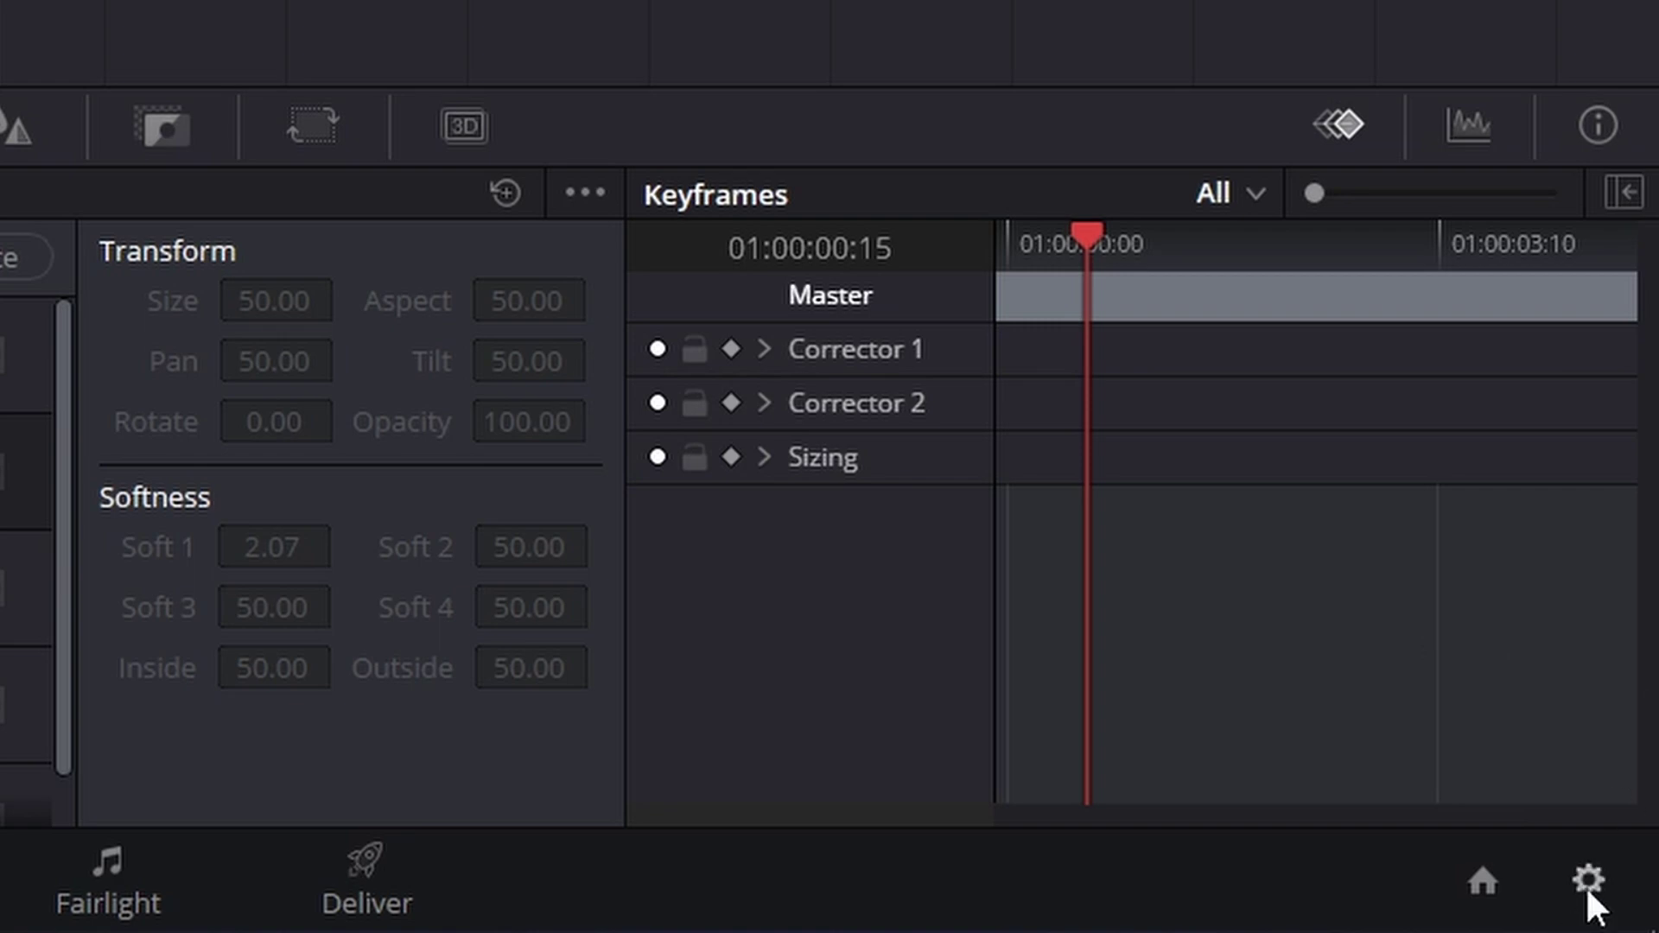
Step: In Project Settings' Color Management, check the LUT folder on disk, then run Update Lists
click(1628, 878)
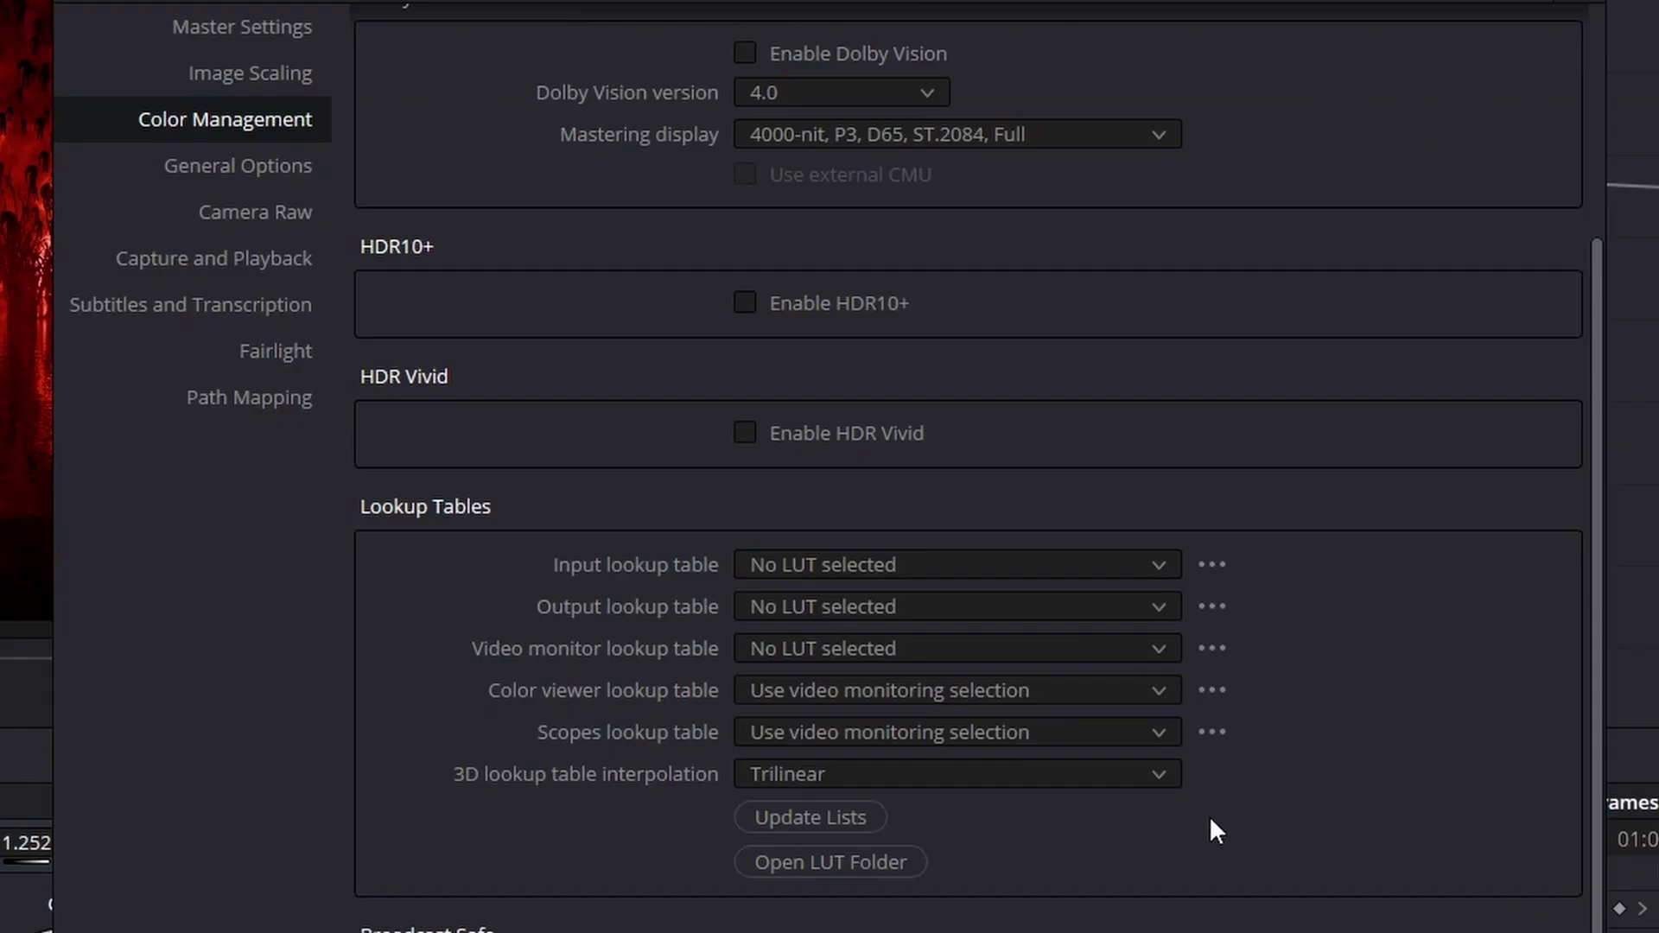
click(218, 27)
click(156, 130)
click(811, 862)
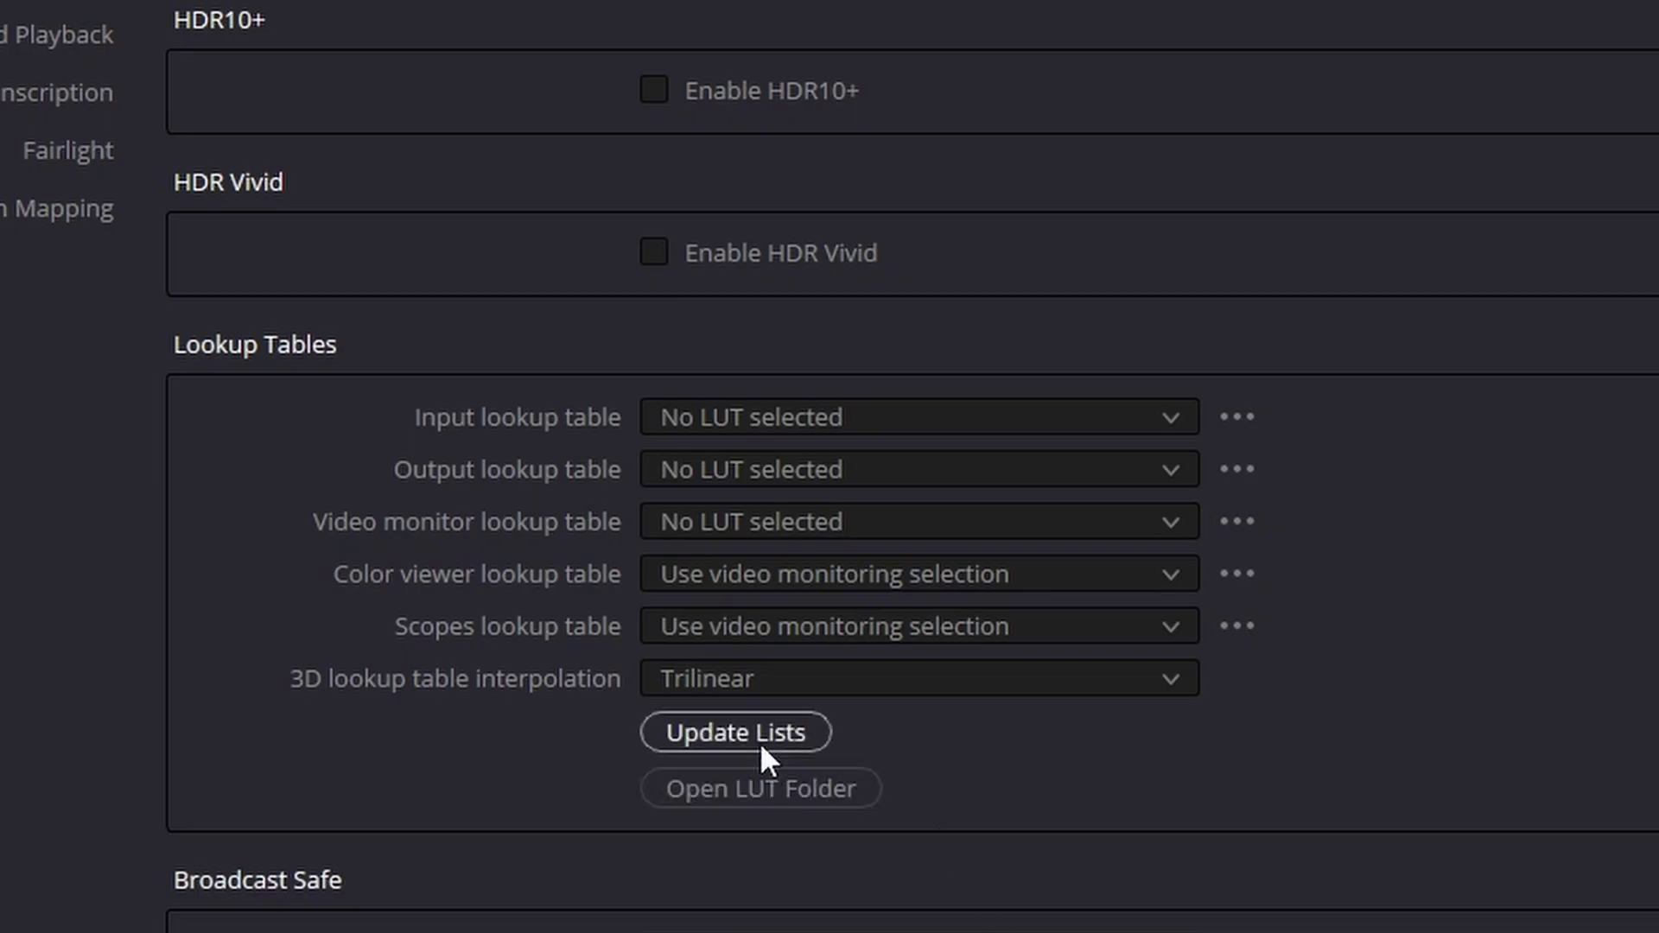
click(759, 743)
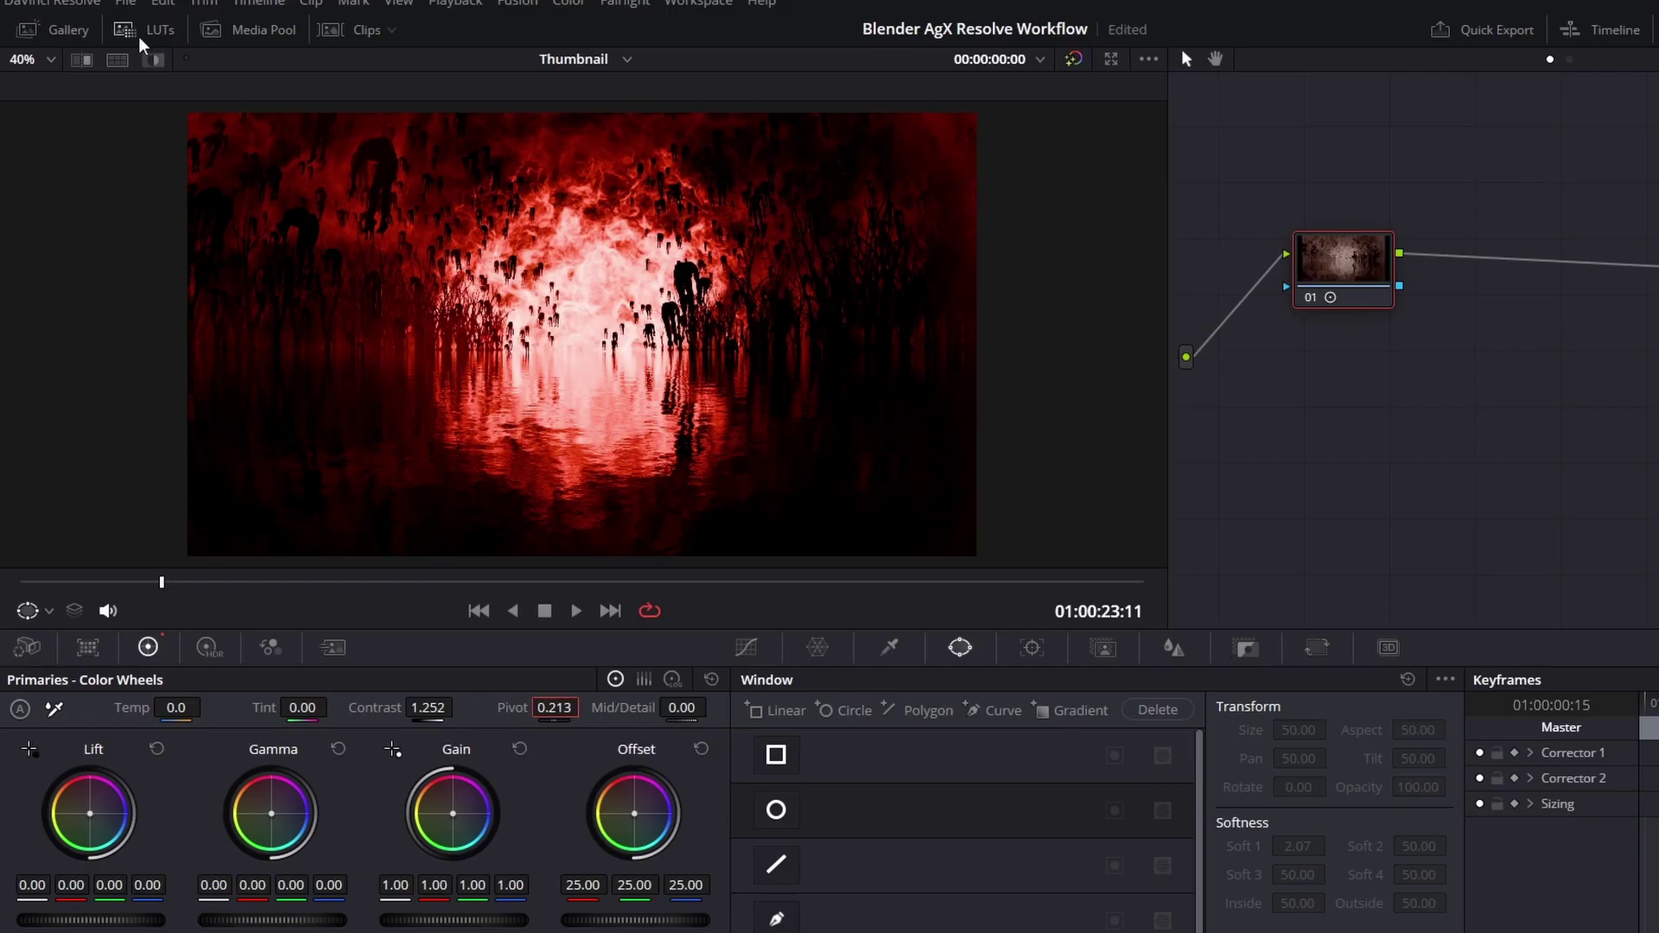
Step: Apply the Blender AgX Log converter LUT to node 01 and move it toward the output
click(156, 31)
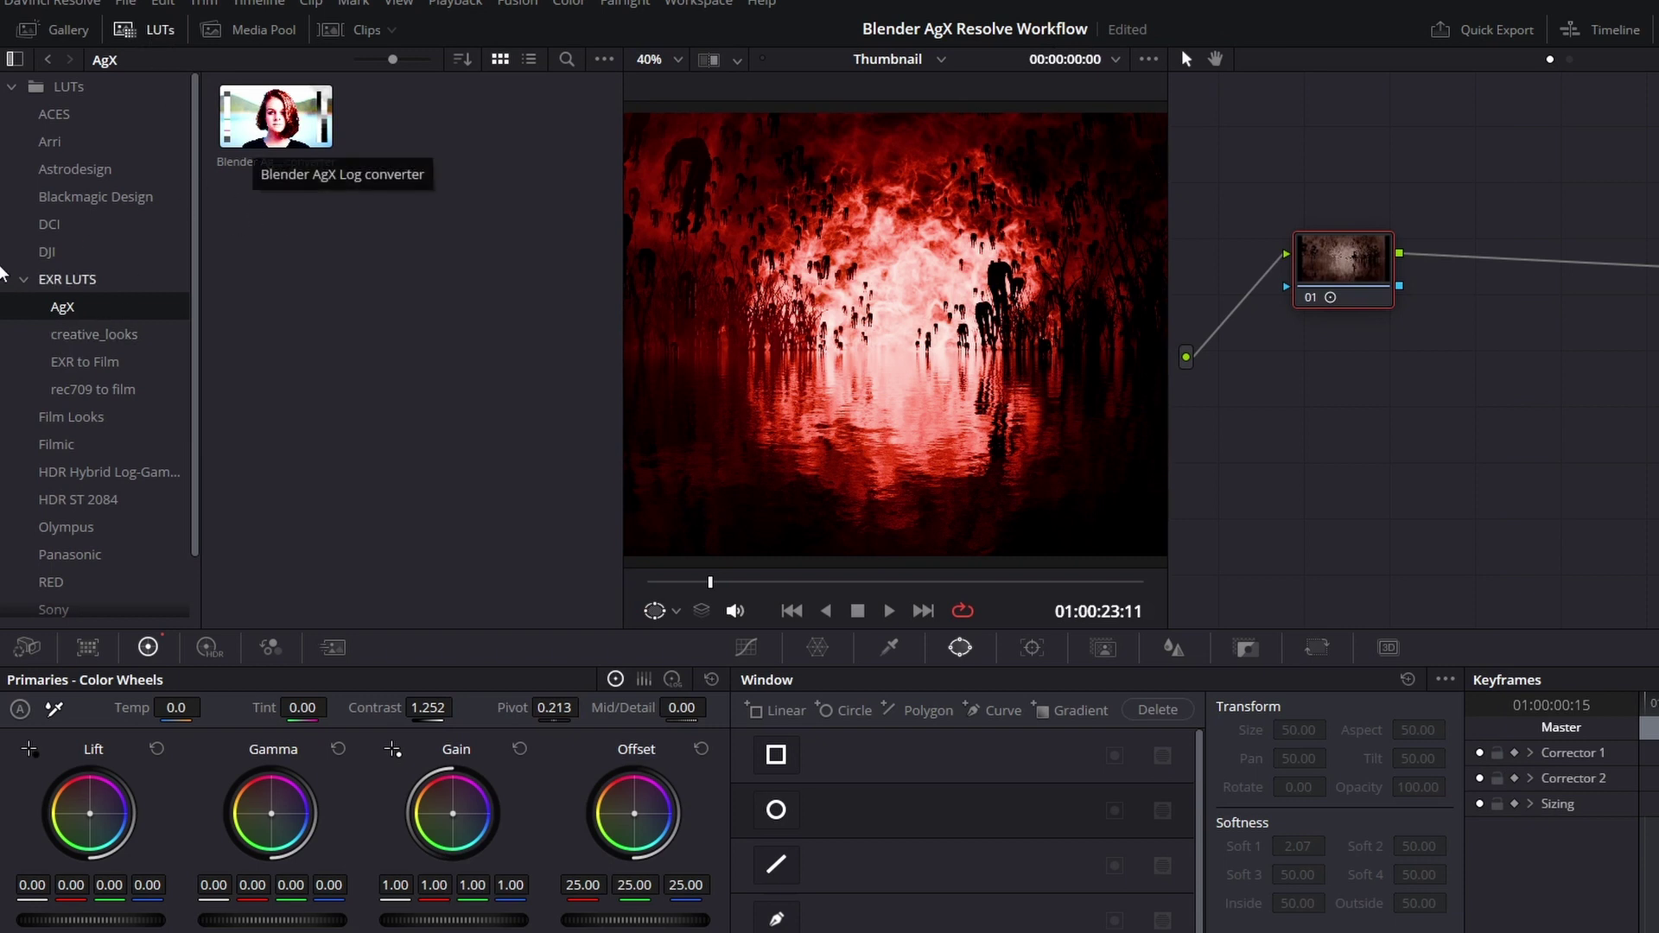
scroll(86, 405, down, 2)
scroll(60, 207, up, 2)
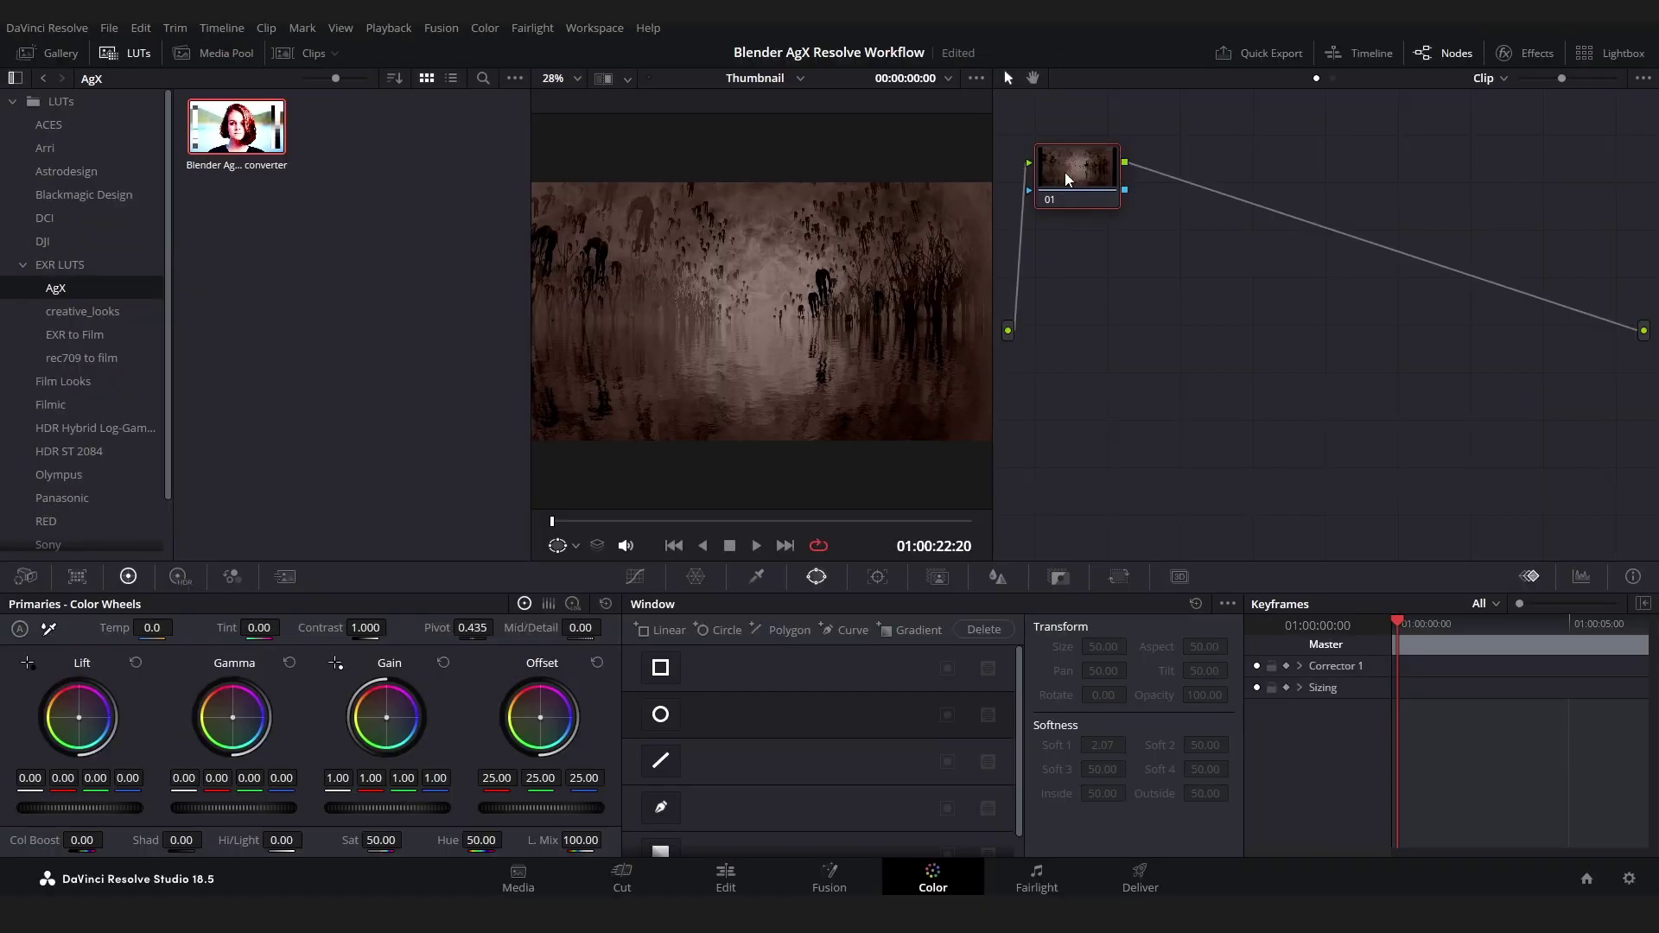
drag(1087, 176, 1087, 176)
click(127, 52)
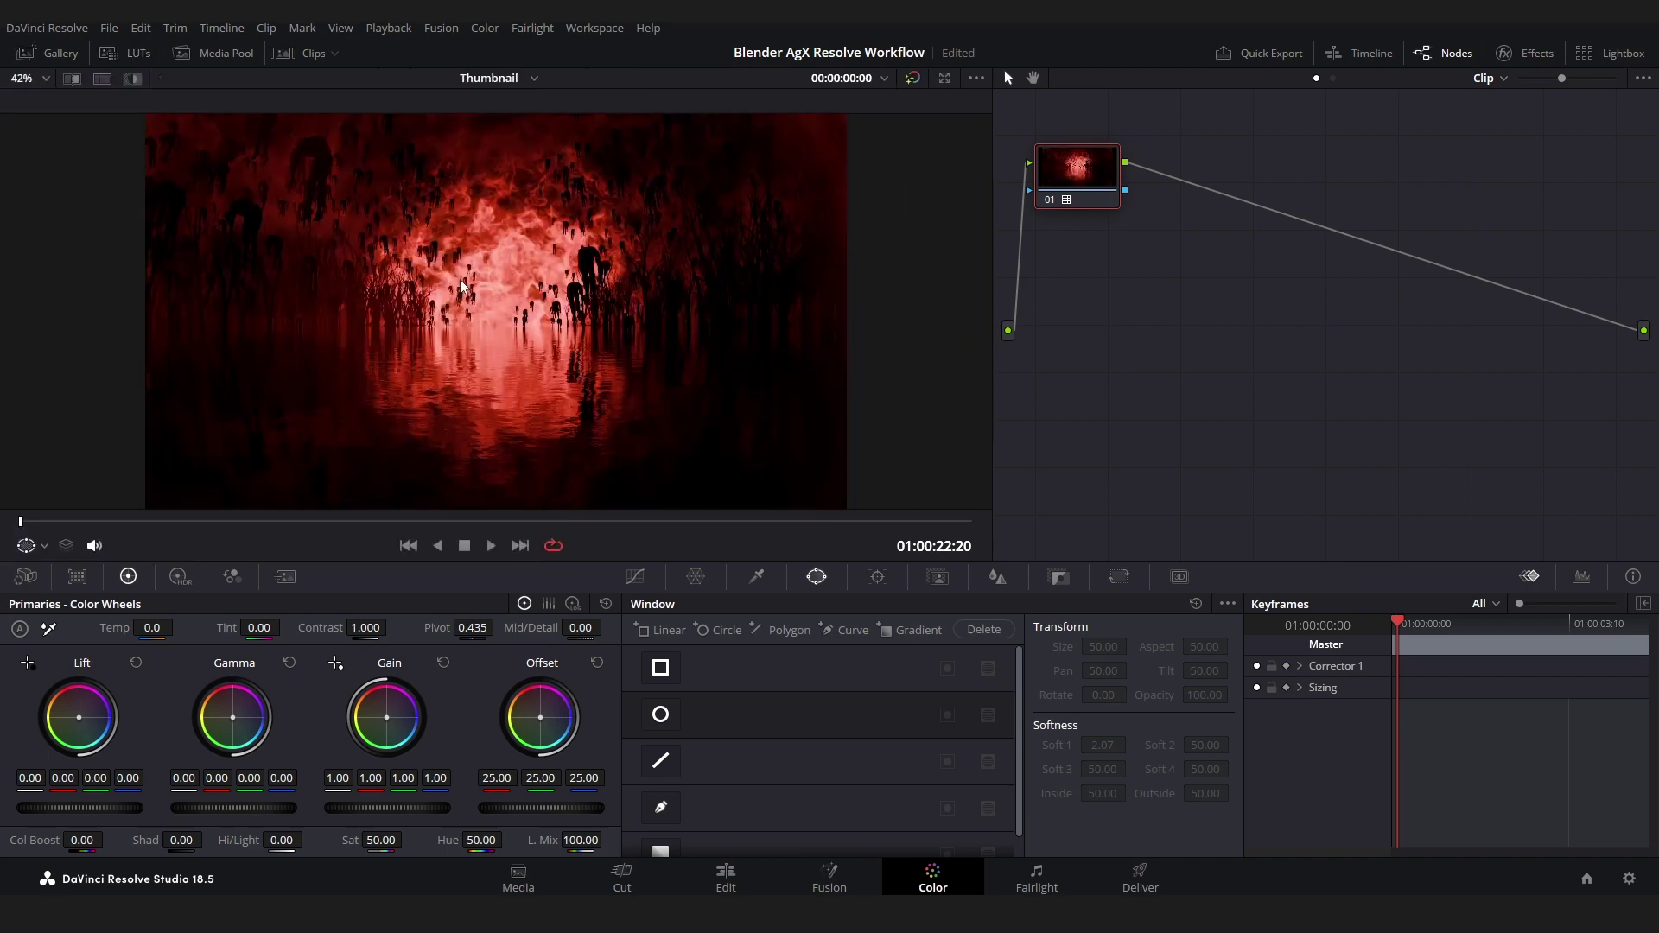
drag(1078, 168, 1519, 295)
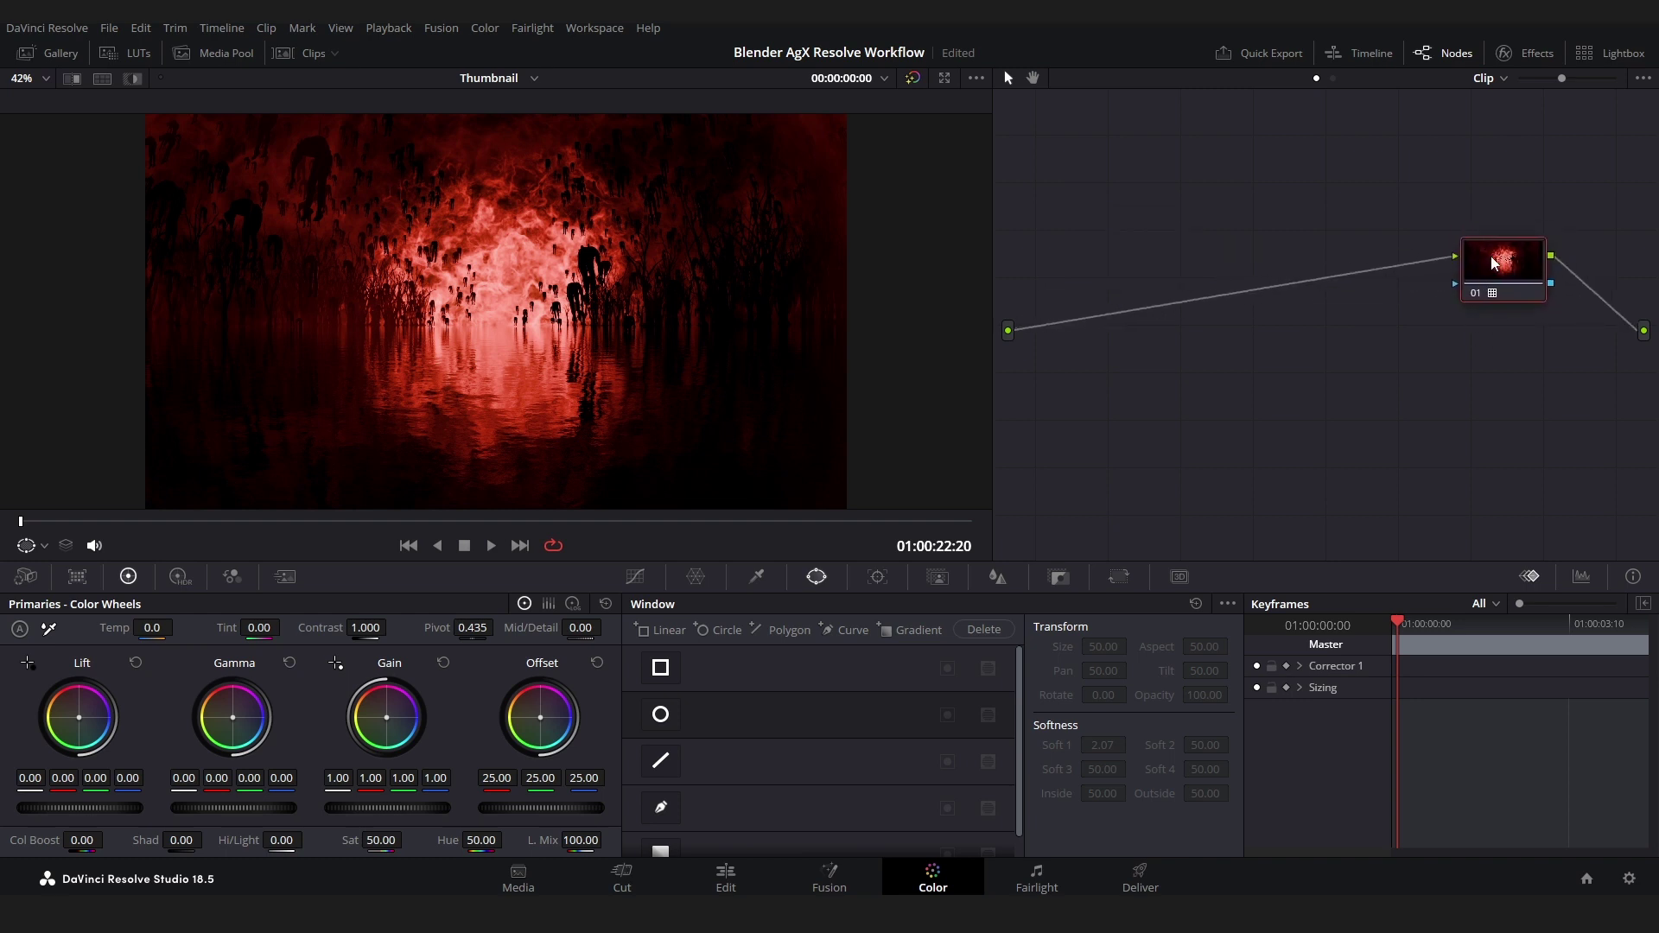
drag(1506, 260, 1538, 260)
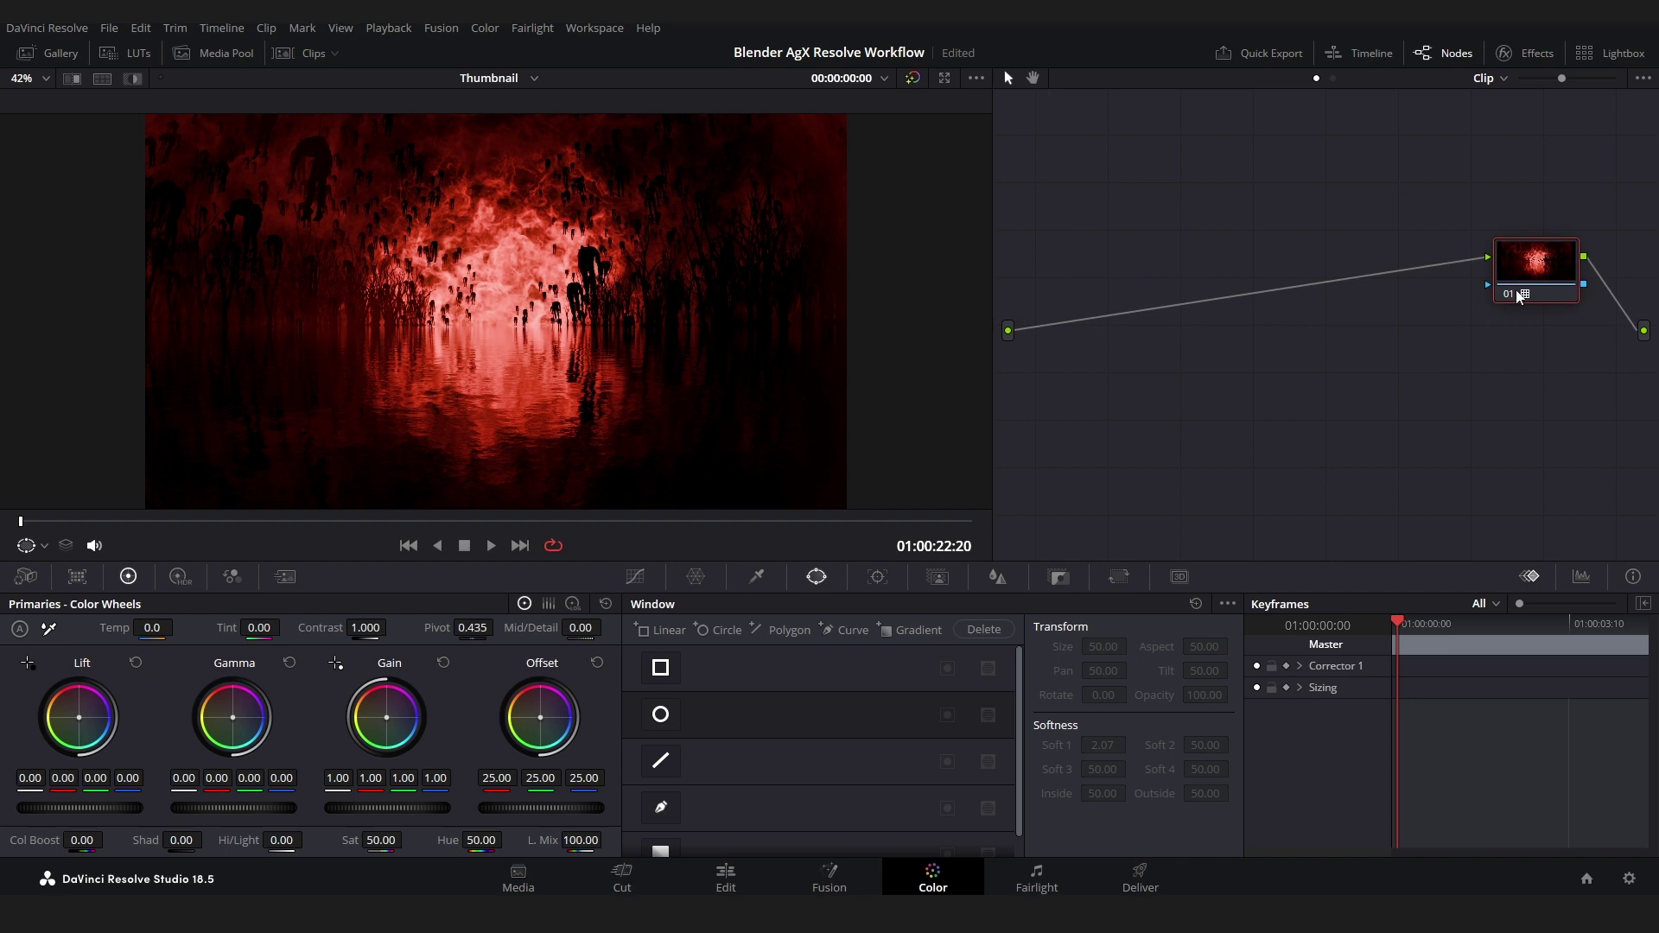
Step: Add a serial node before the LUT node and raise its contrast to 1.490
key(shift+s)
drag(1513, 342, 1138, 251)
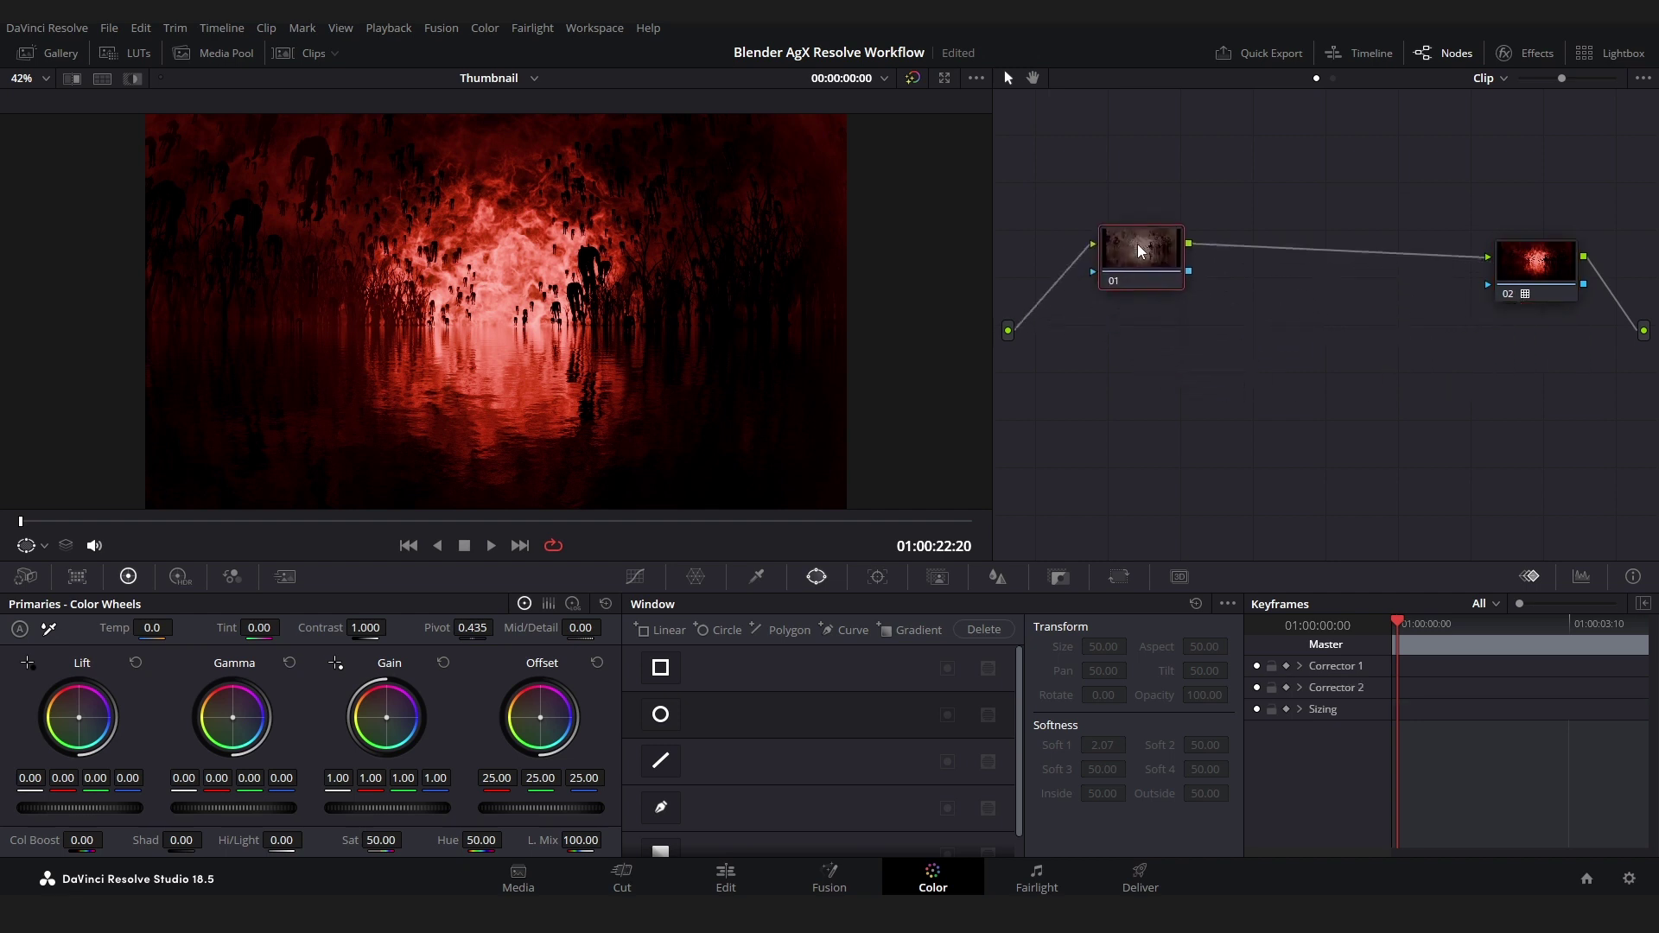
drag(373, 632, 416, 632)
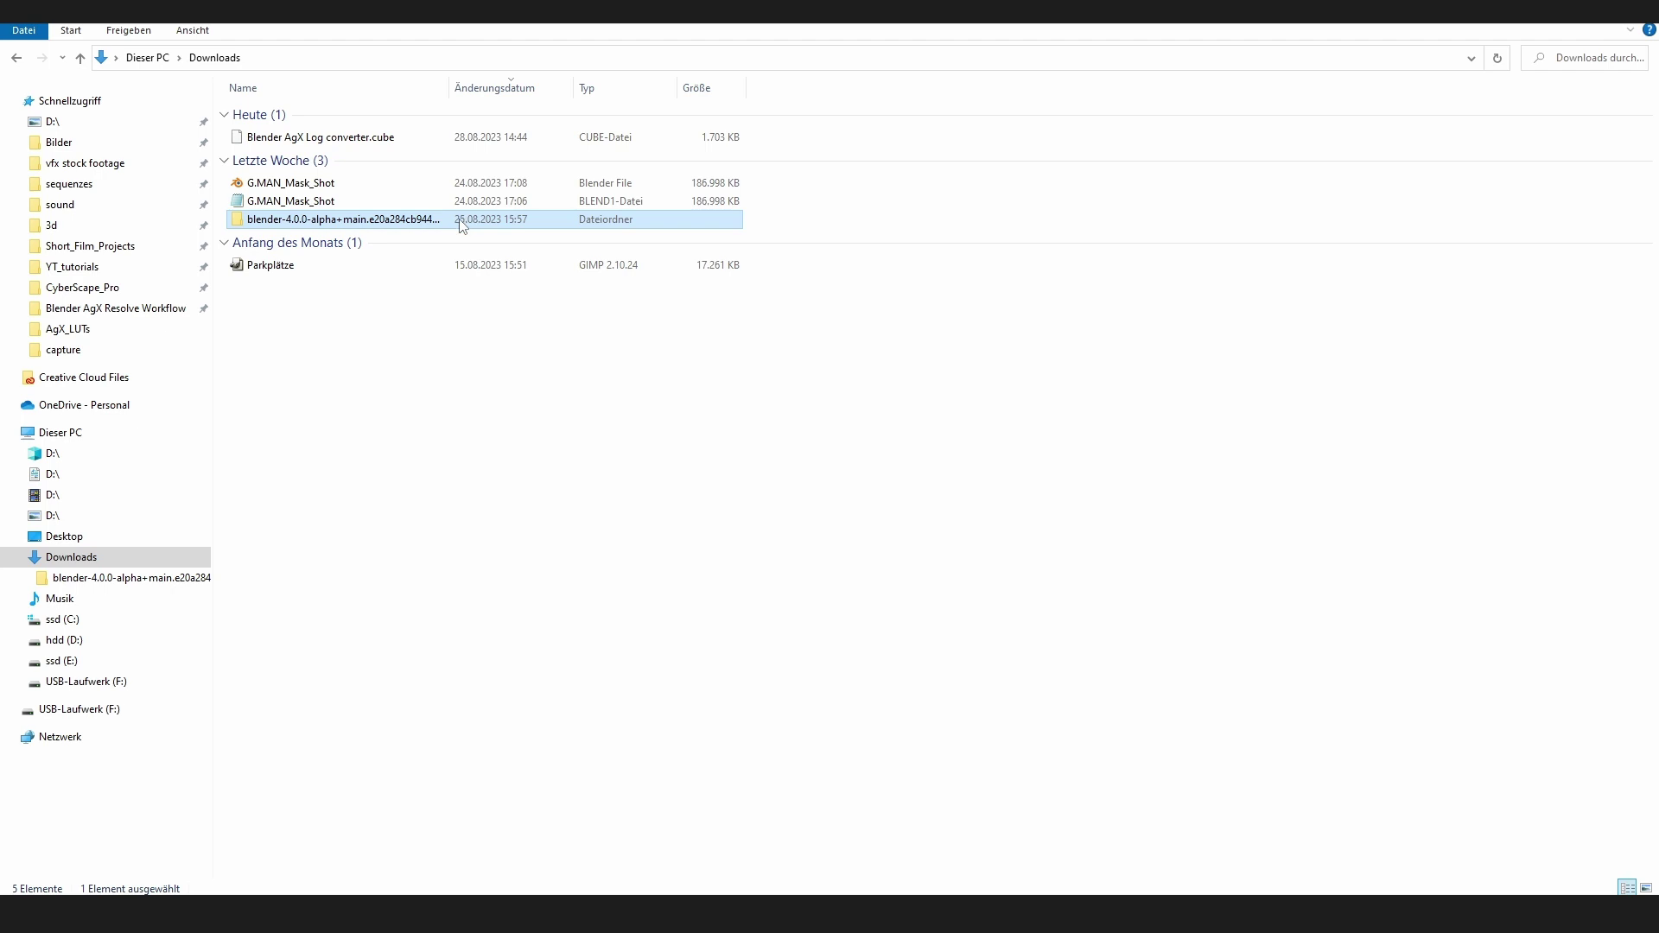
Step: In the 4.0 alpha build's datafiles\colormanagement folder, select filmic, luts and config.ocio
double_click(406, 220)
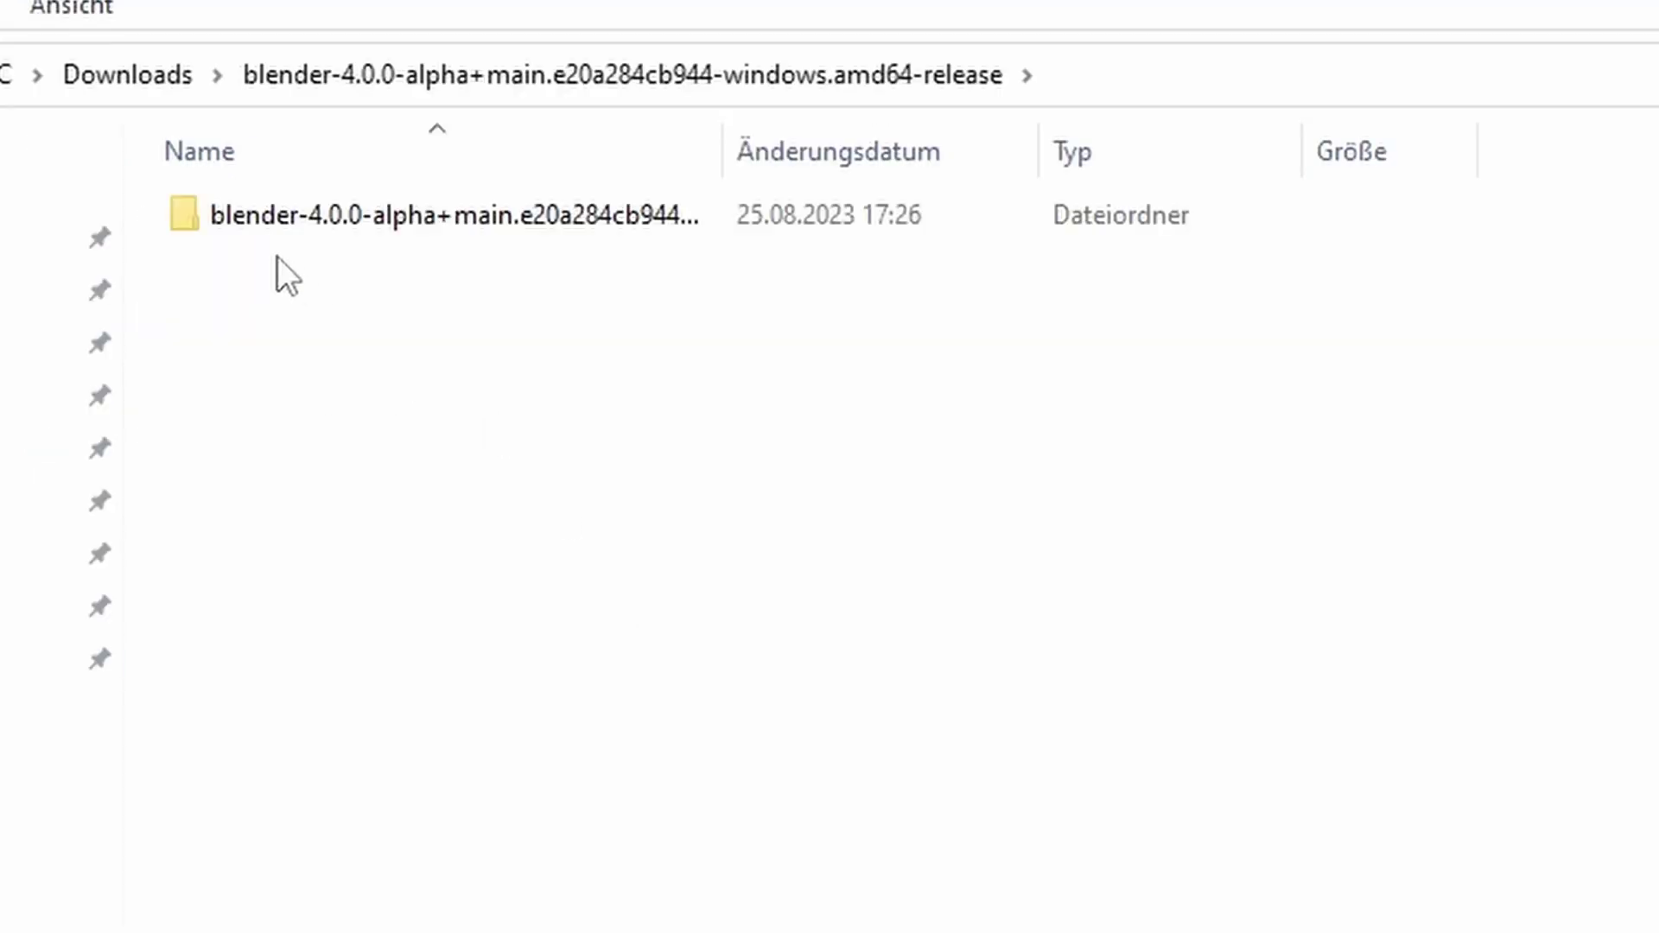
double_click(273, 118)
double_click(277, 228)
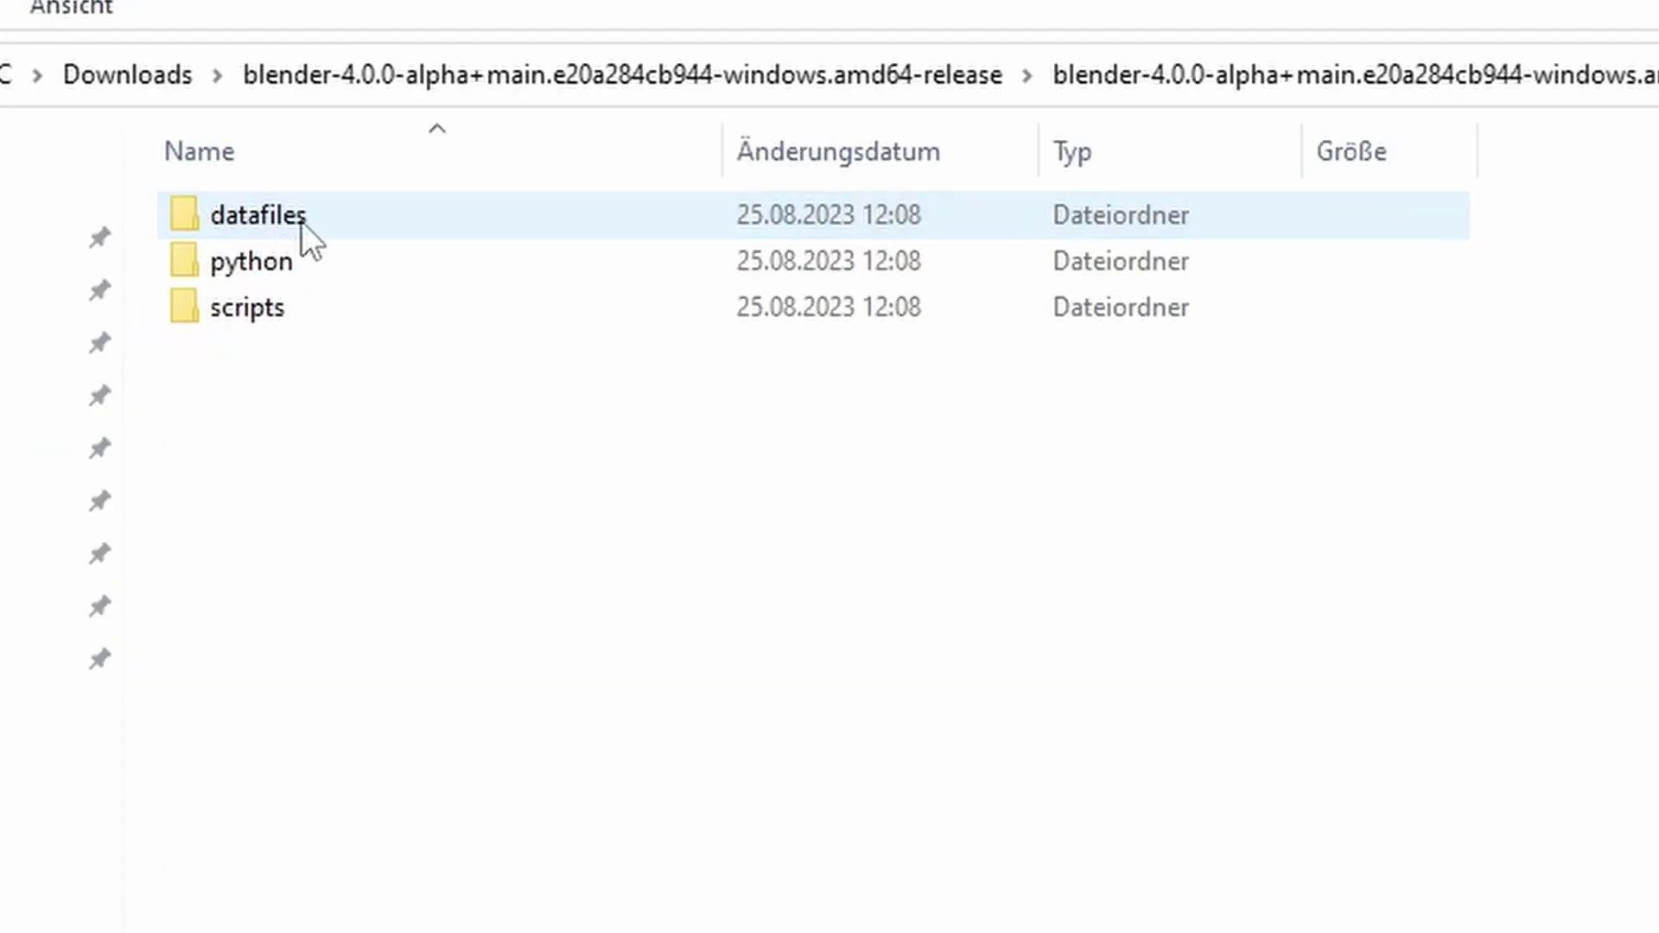
double_click(314, 212)
double_click(314, 252)
drag(358, 462, 413, 206)
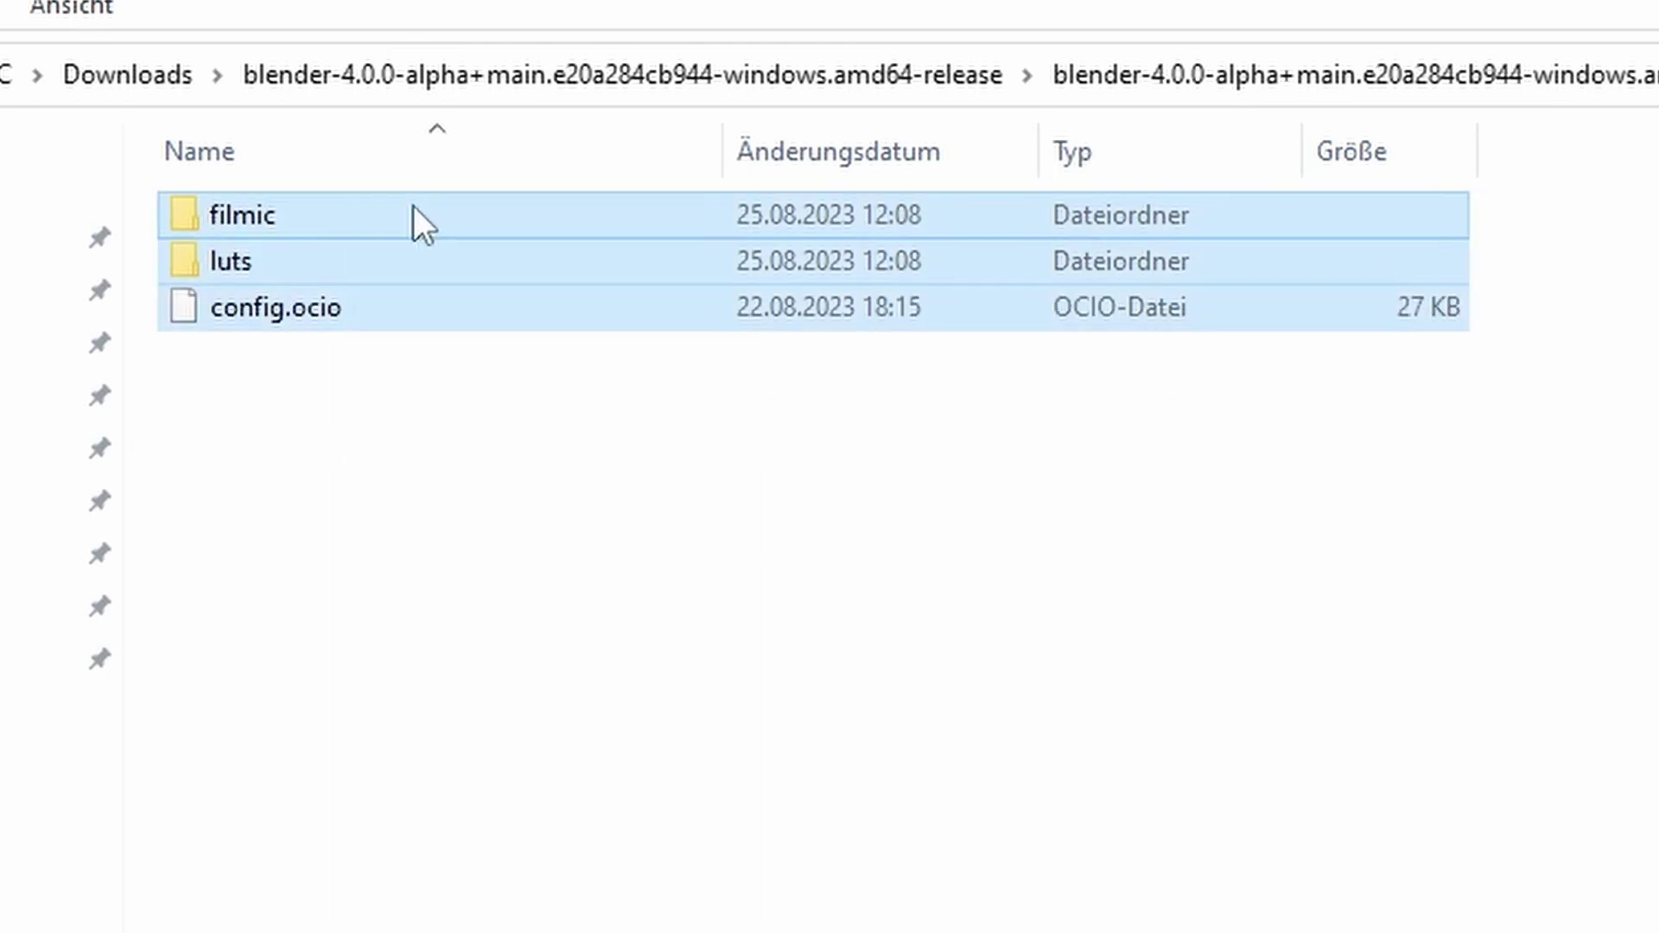
Step: Go to Blender 3.6's datafiles\colormanagement folder under Programme\Blender Foundation
double_click(301, 423)
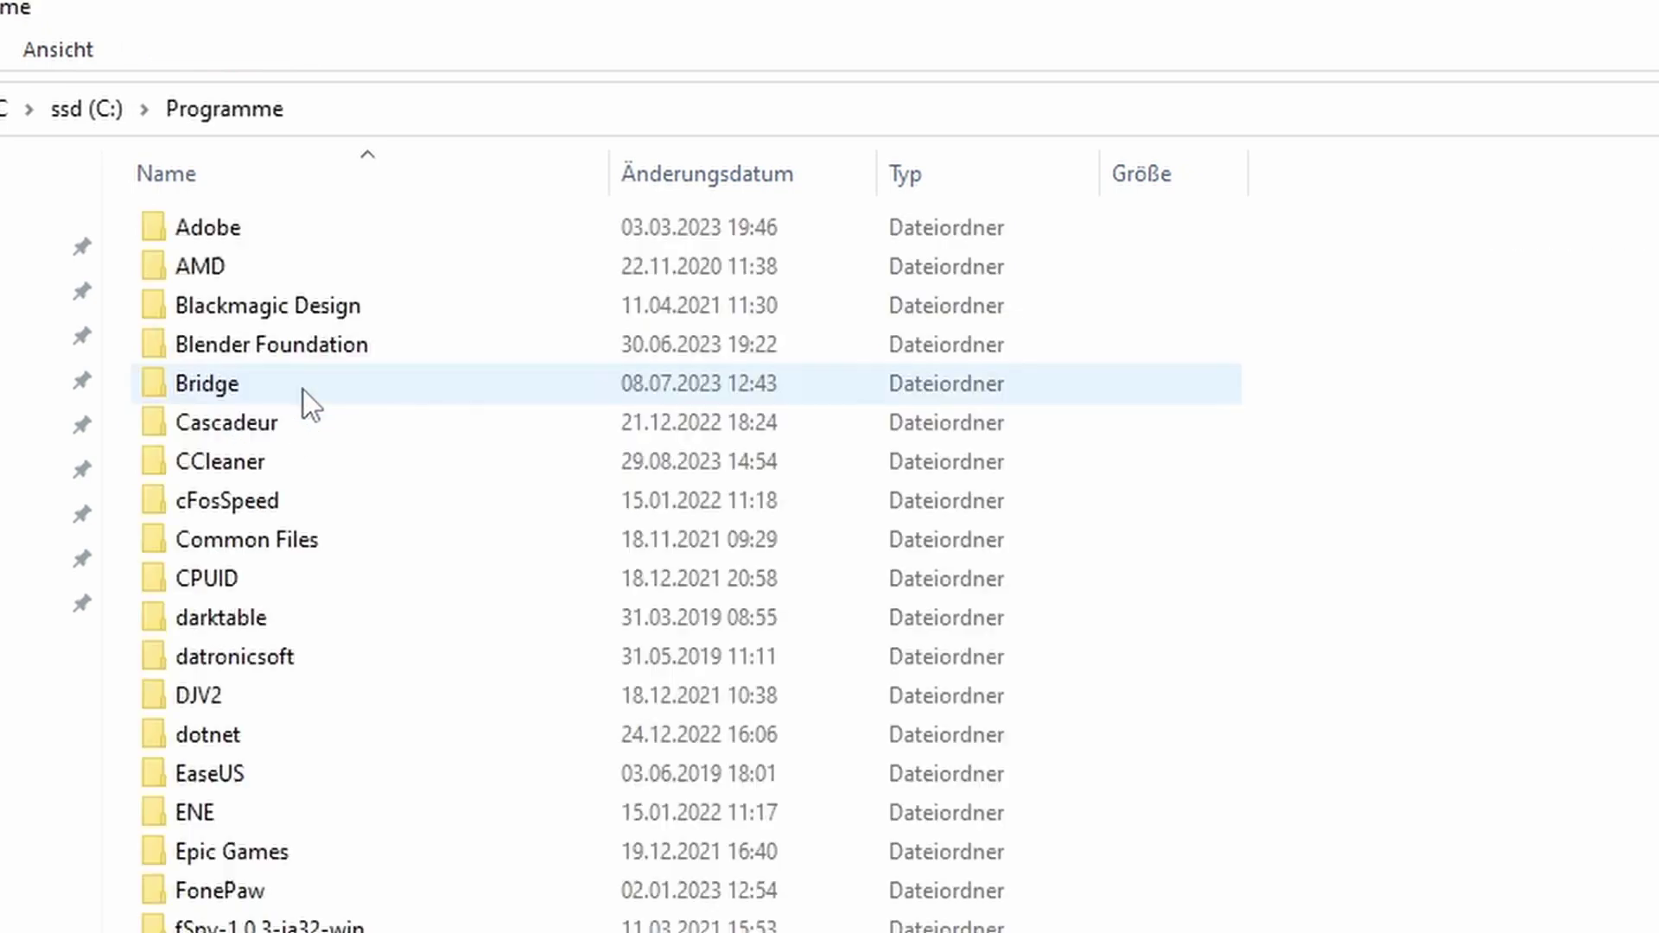
double_click(309, 344)
click(304, 268)
double_click(304, 271)
double_click(271, 242)
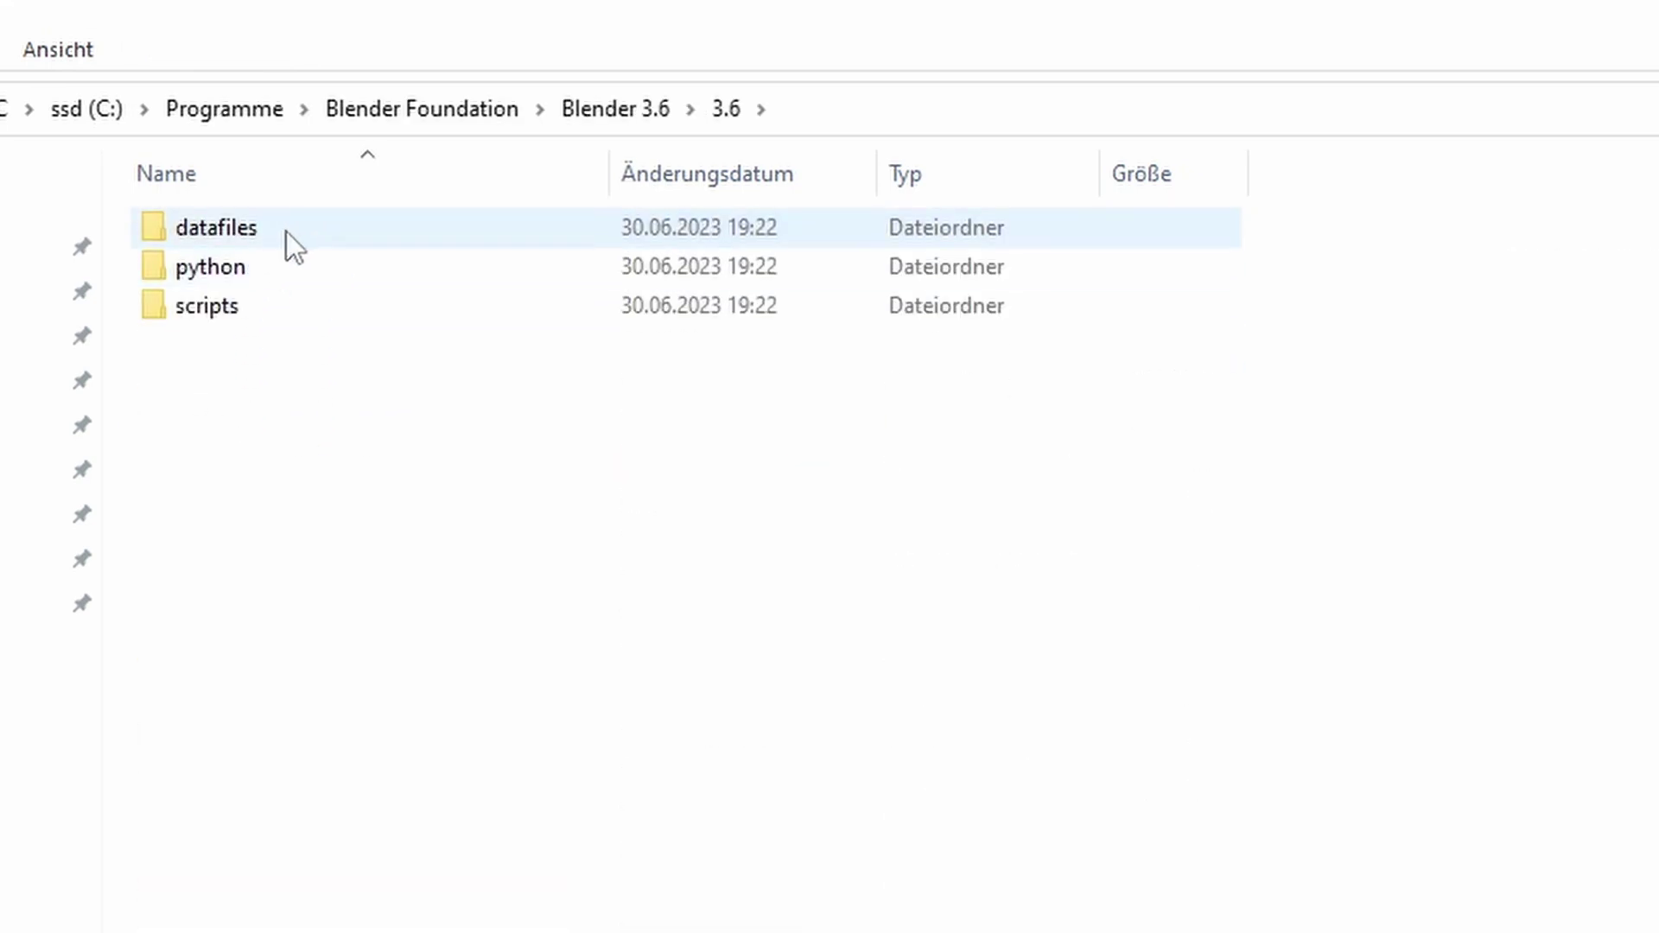
double_click(286, 231)
double_click(289, 268)
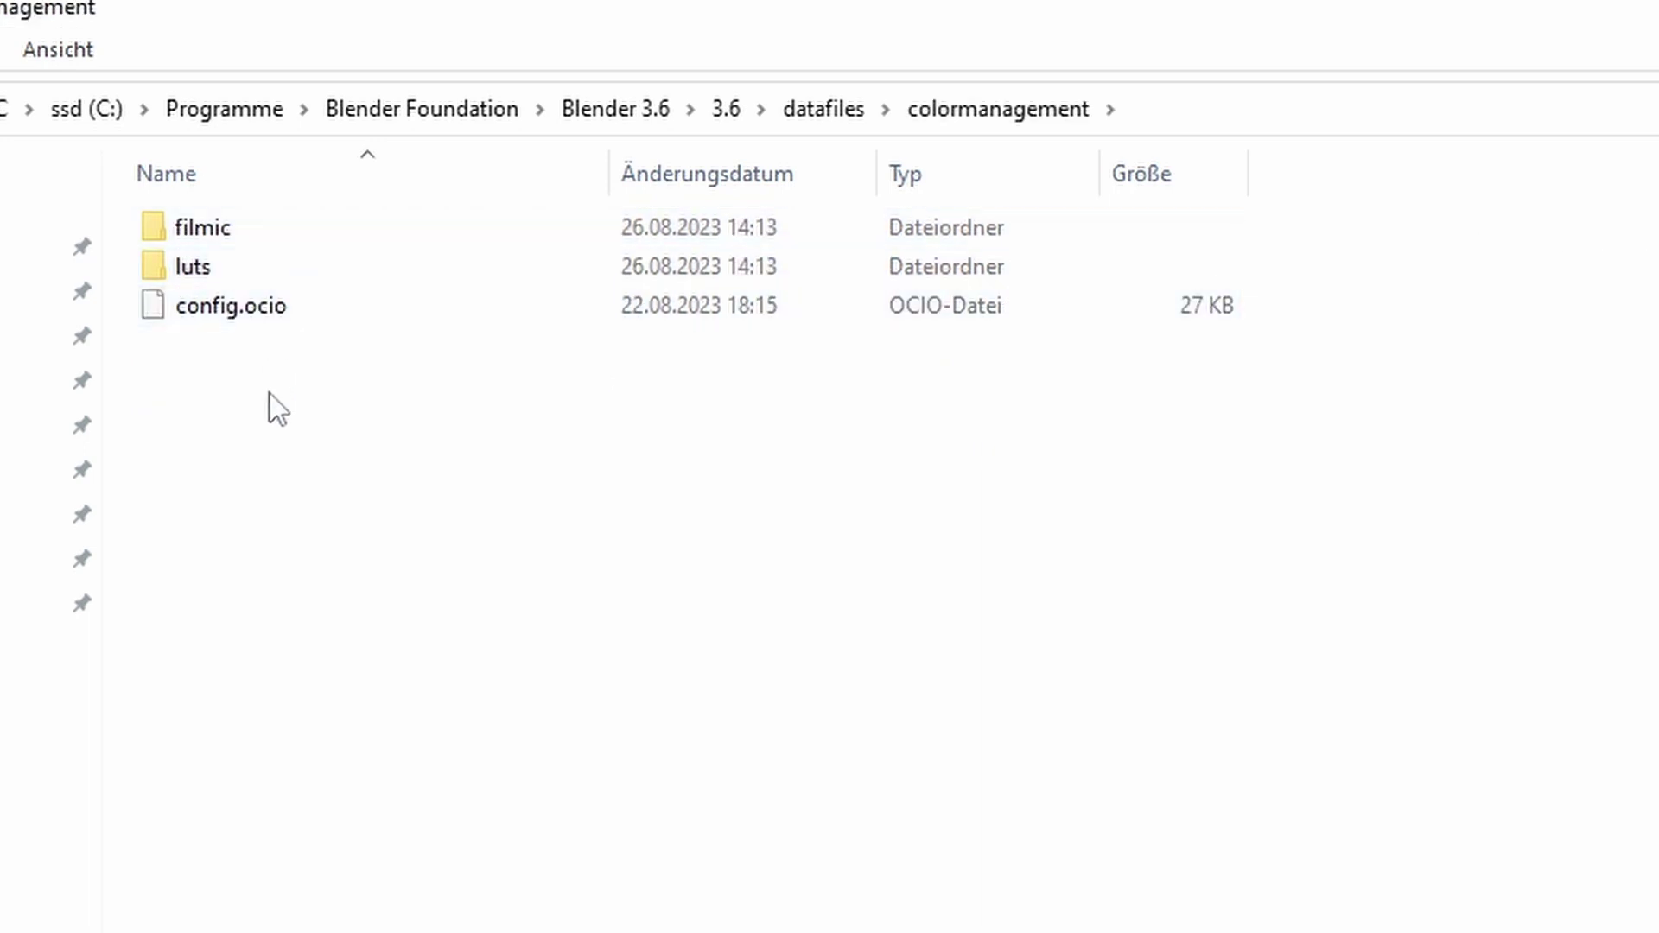
Step: Delete Blender 3.6's filmic, luts and config.ocio, then paste the 4.0 versions with administrator permission
drag(271, 401, 364, 216)
right_click(372, 221)
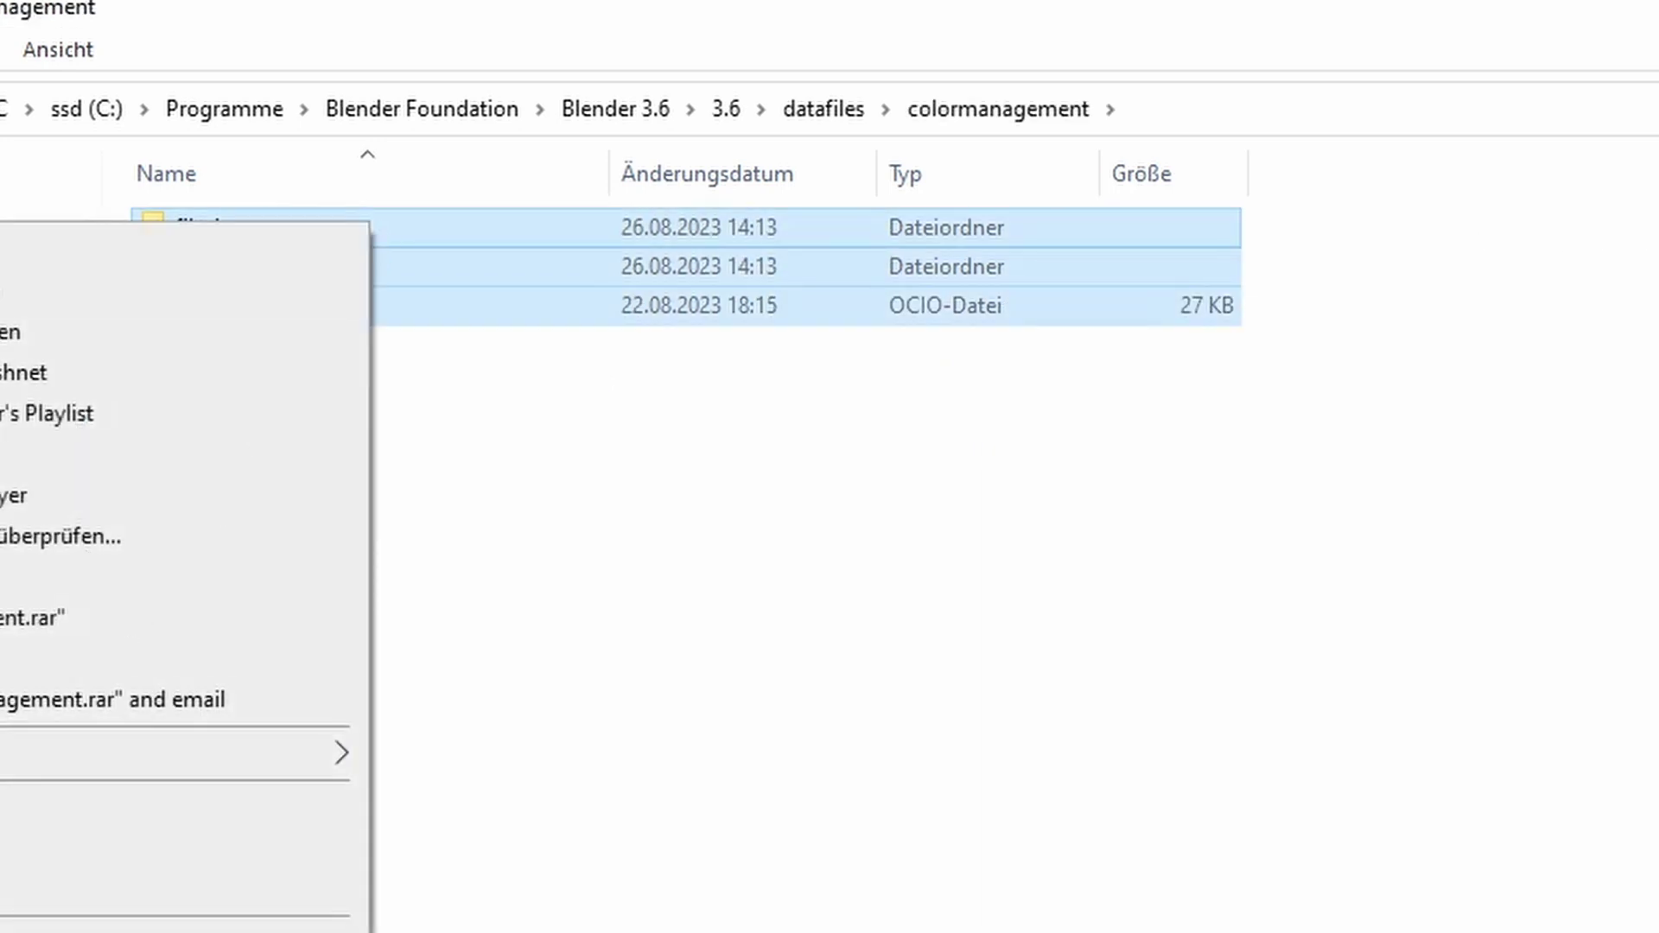
key(Delete)
key(ctrl+v)
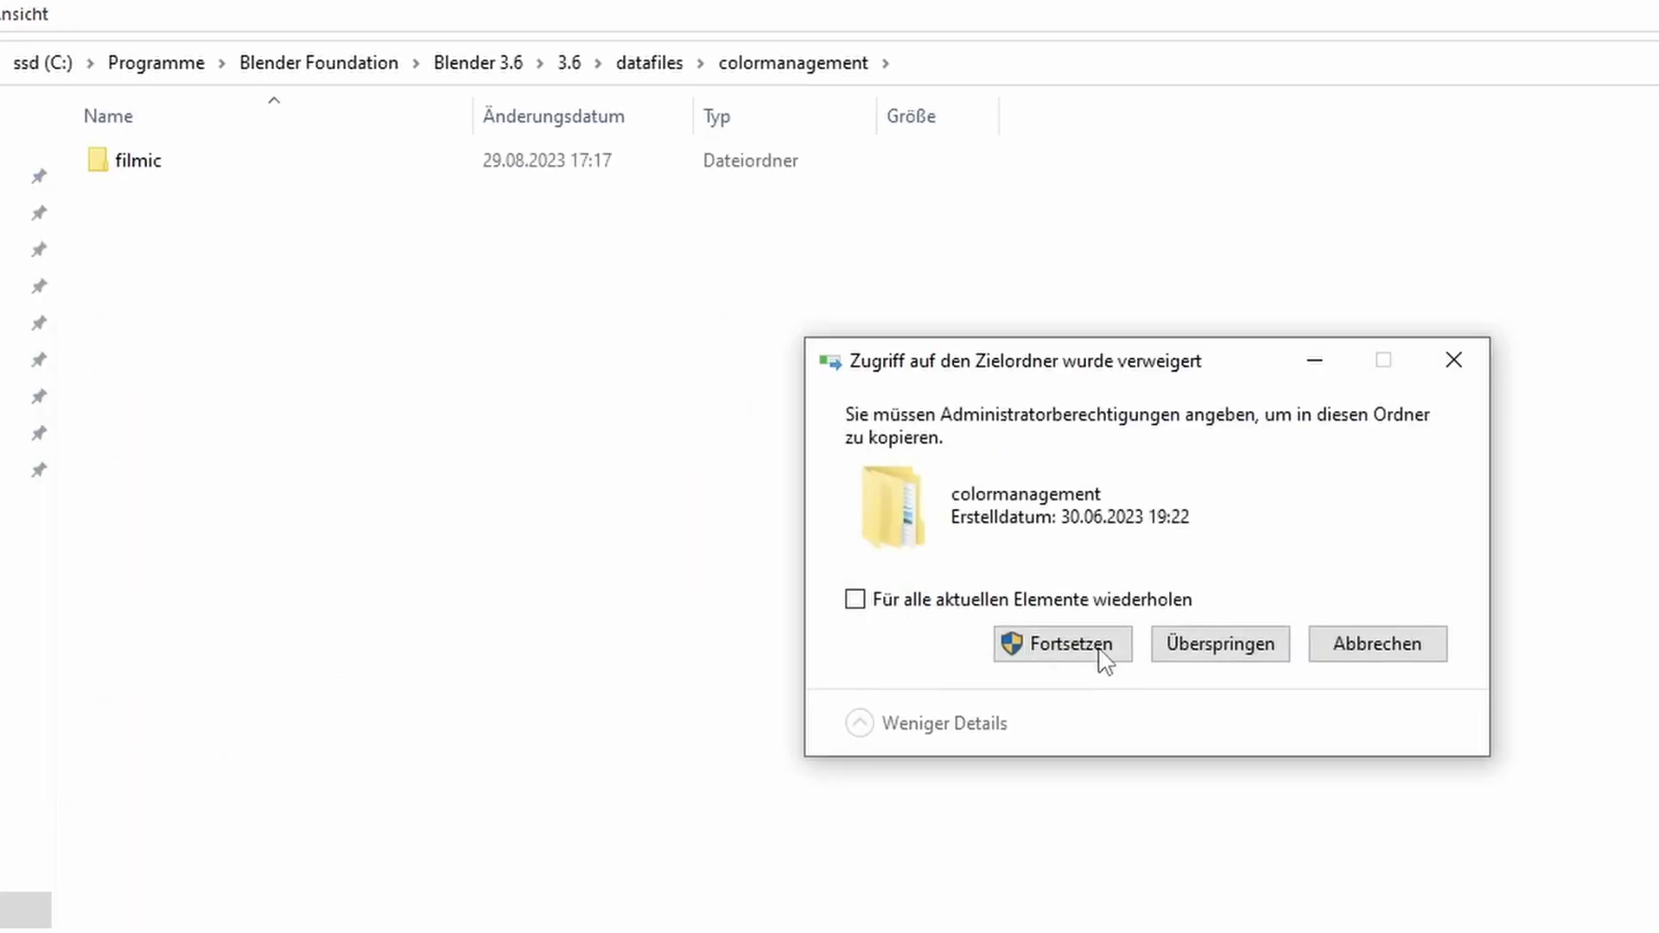
click(1102, 655)
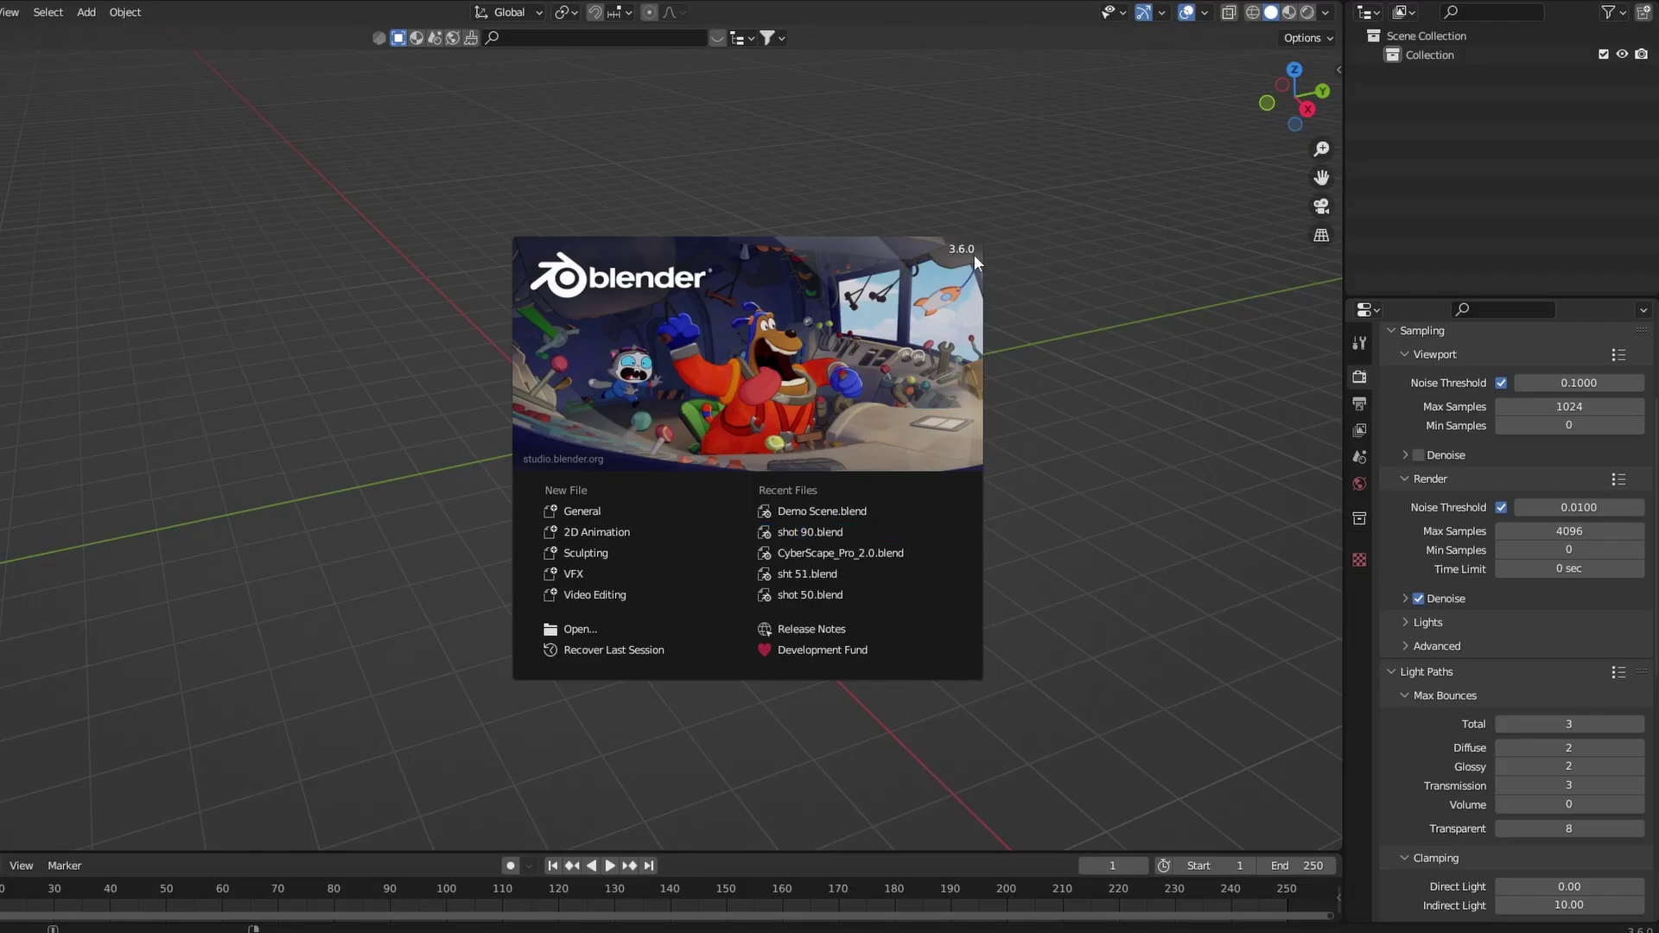
Step: Dismiss the Blender 3.6 splash screen and open the View Transform list in Color Management
click(1114, 304)
scroll(1500, 596, down, 8)
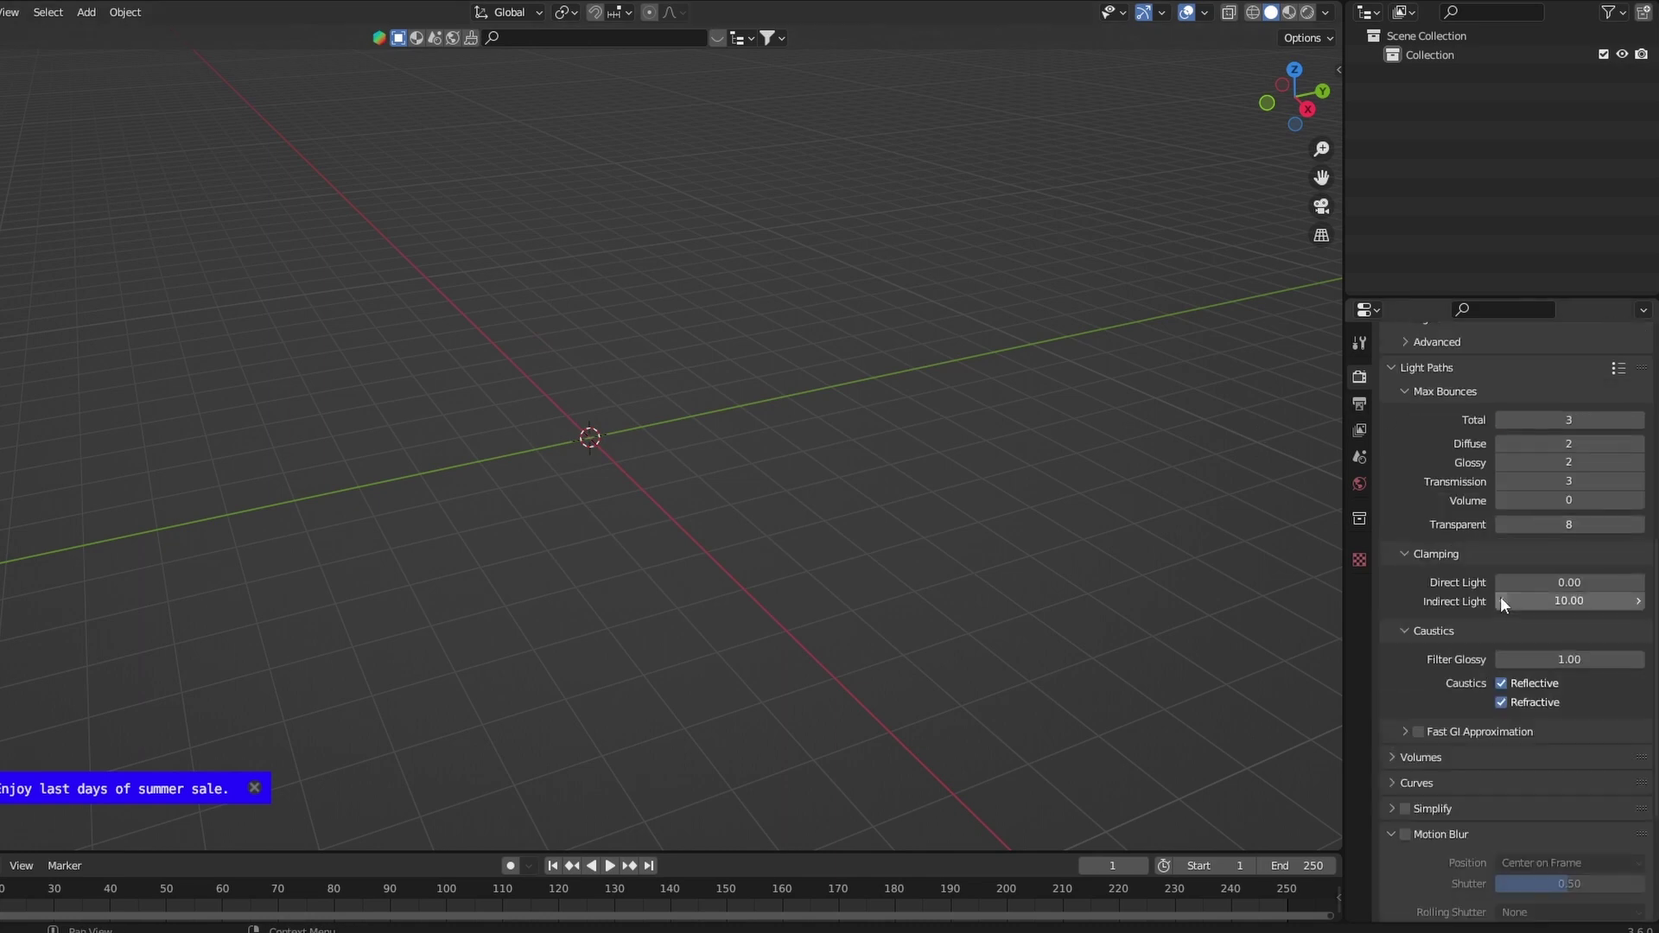
scroll(1500, 596, down, 10)
click(1534, 788)
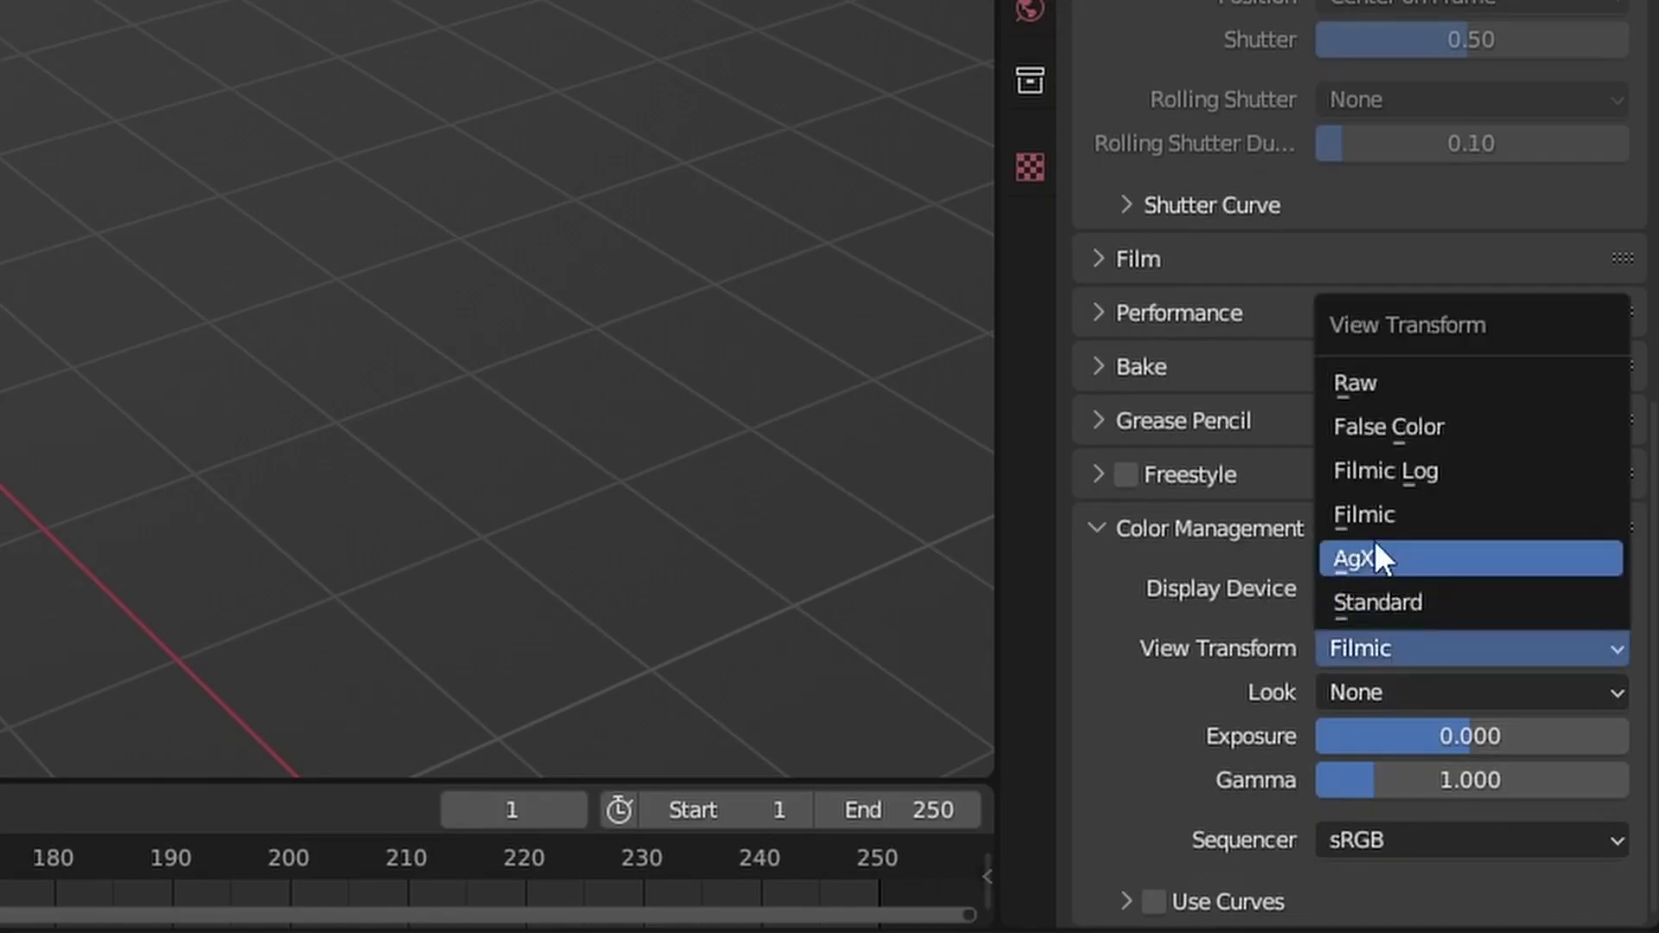